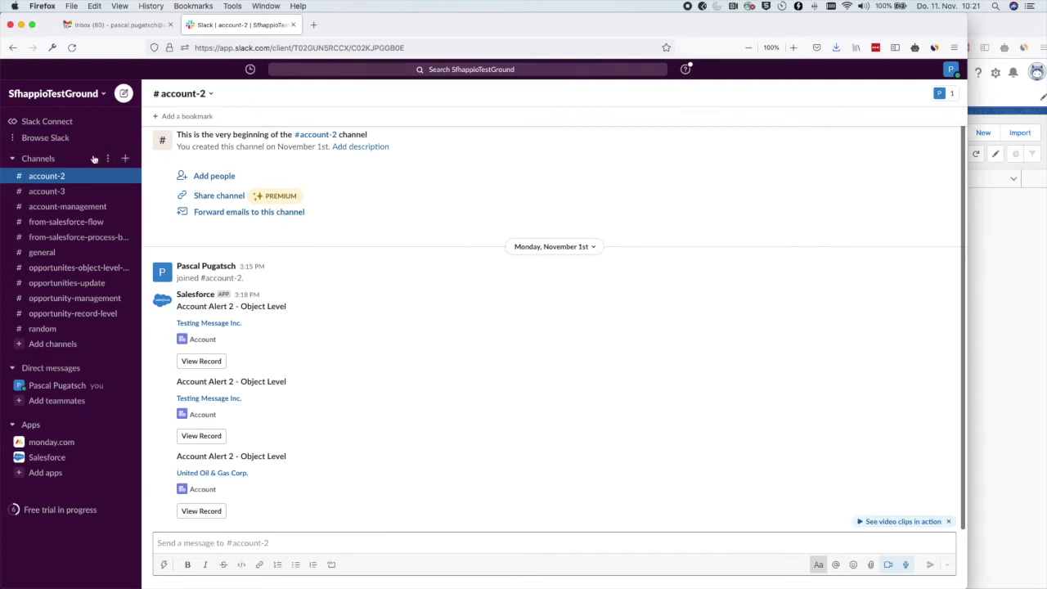
Create the channel 'reports-from-salesforce' and skip adding people to it.
left_click(125, 159)
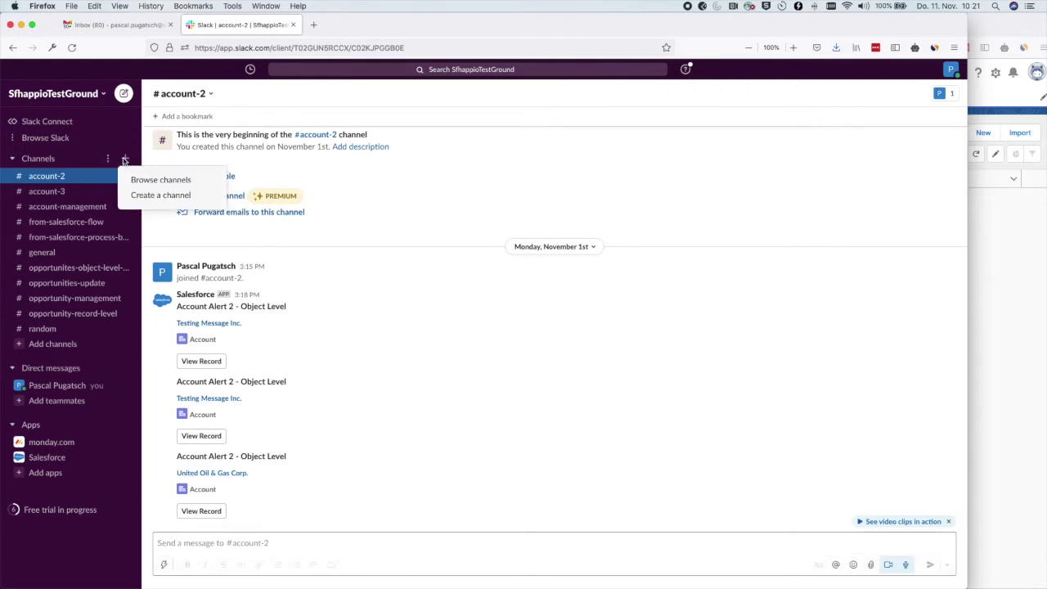
left_click(149, 196)
left_click(405, 288)
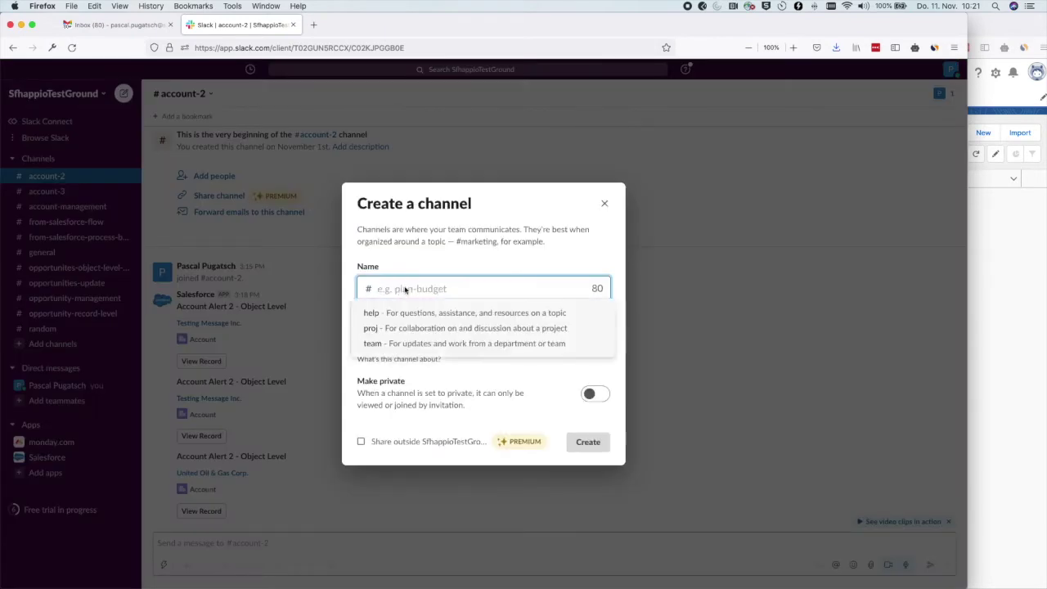
type("reports-from-s")
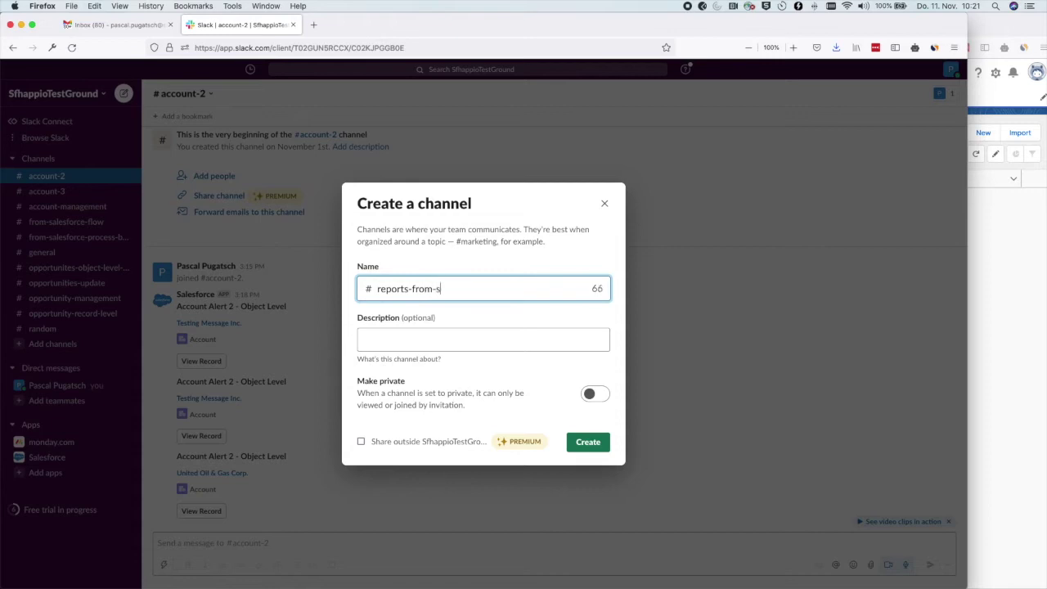
type("alesforce")
left_click(599, 443)
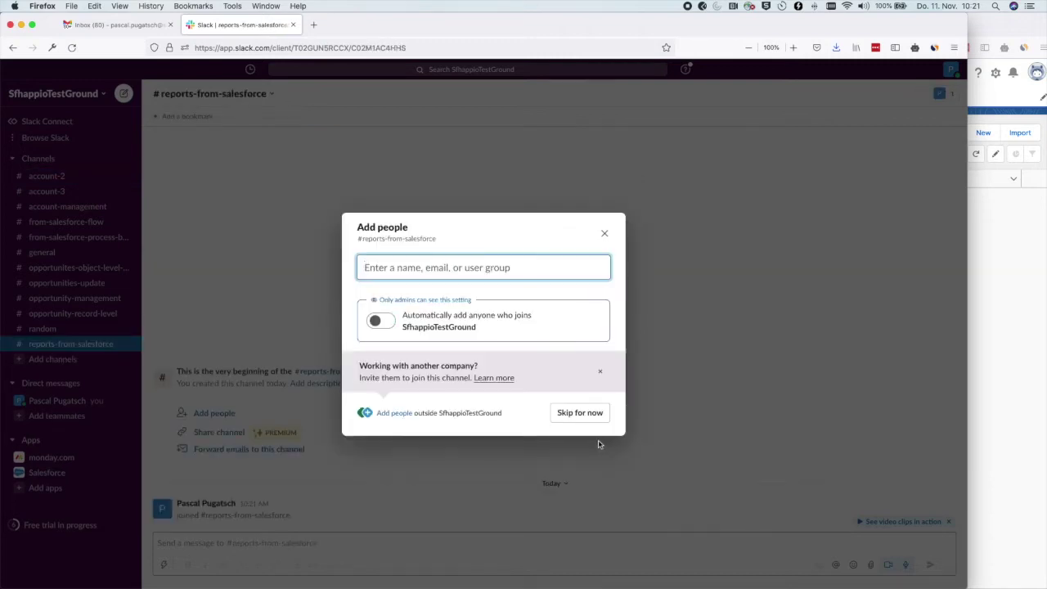
left_click(580, 413)
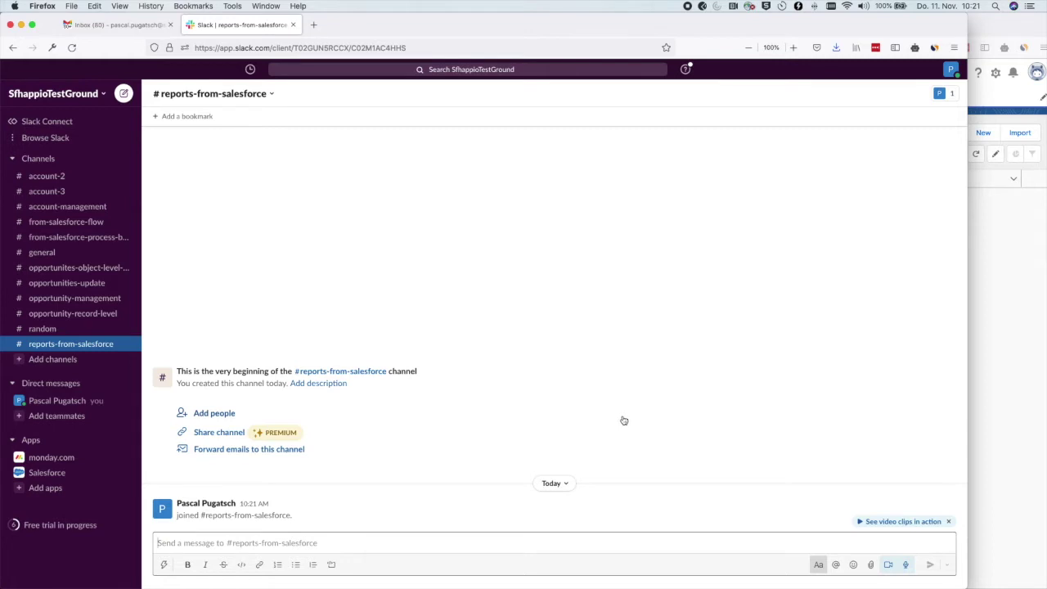
Search the apps page for 'emai' and review the Email app's 1MB, 30 MB and 20-attachment limits.
left_click(44, 487)
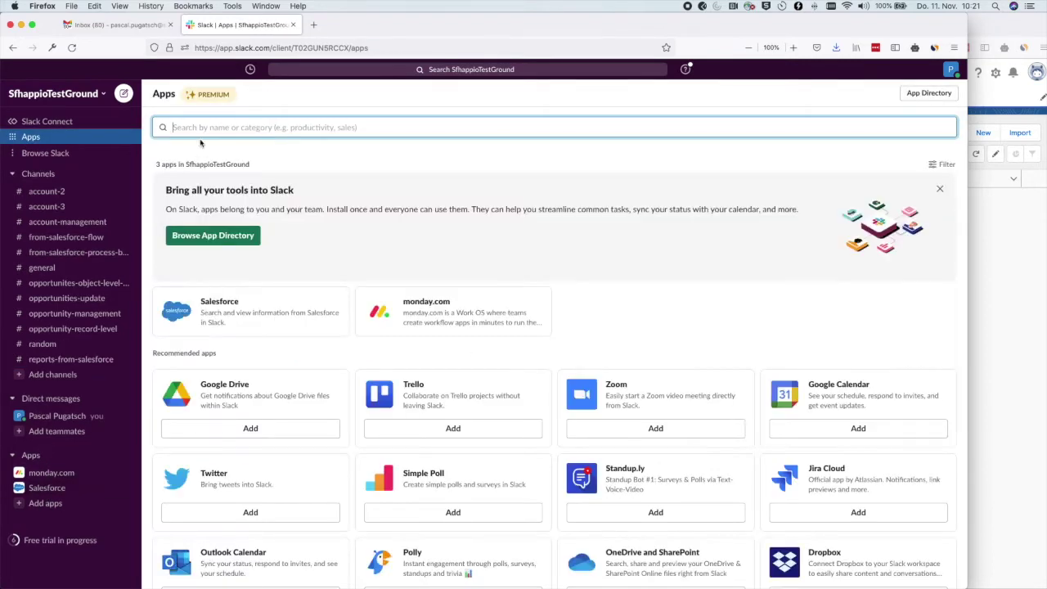
type("emai")
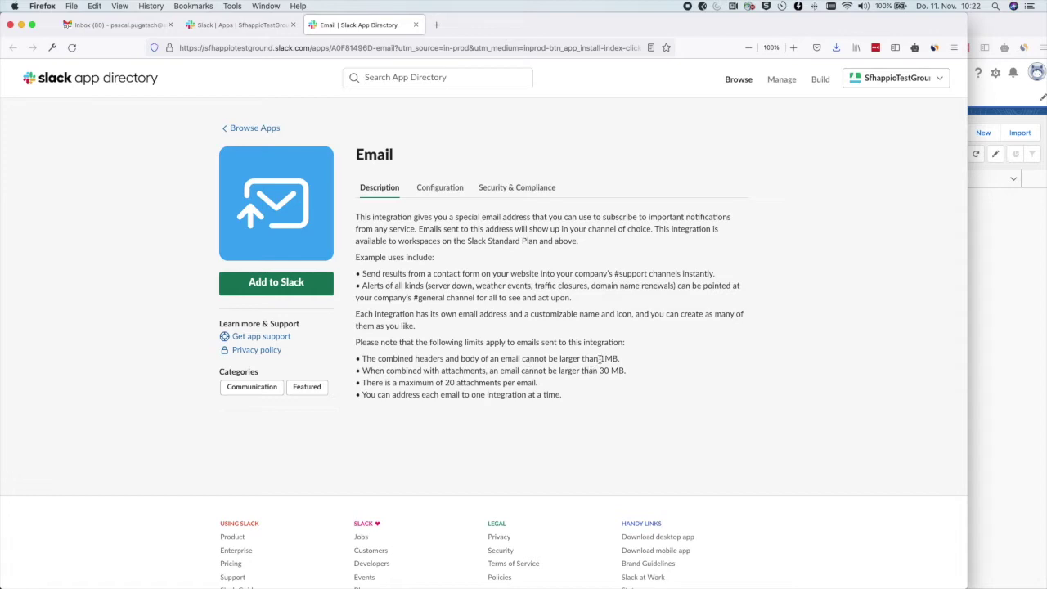
left_click_drag(601, 358, 622, 360)
double_click(604, 371)
double_click(449, 382)
left_click(128, 228)
Add the Email integration with #reports-from-salesforce chosen as its posting channel.
left_click(270, 285)
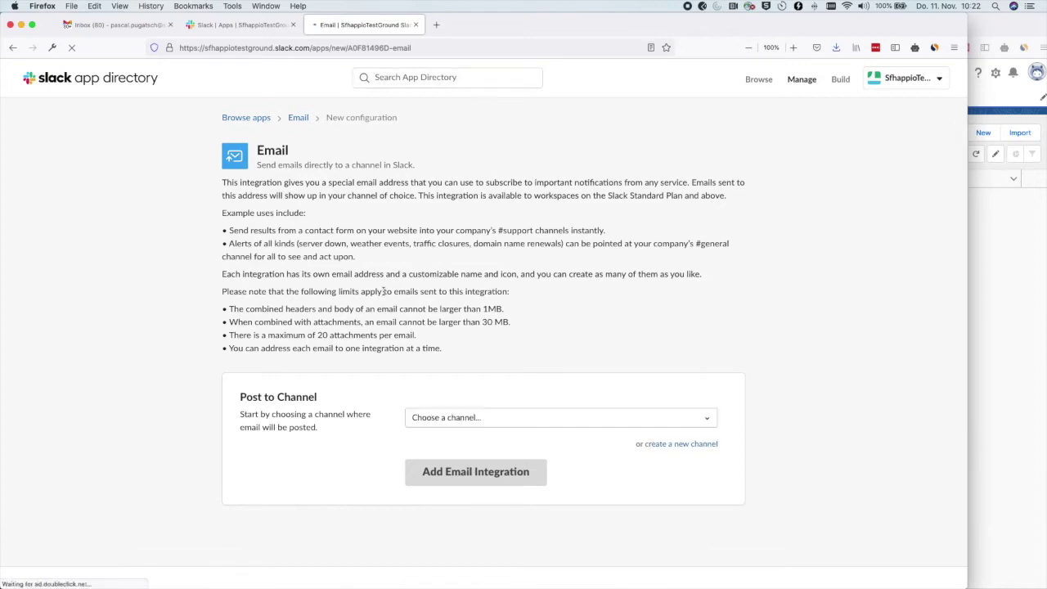
scroll(459, 306, "down", 3)
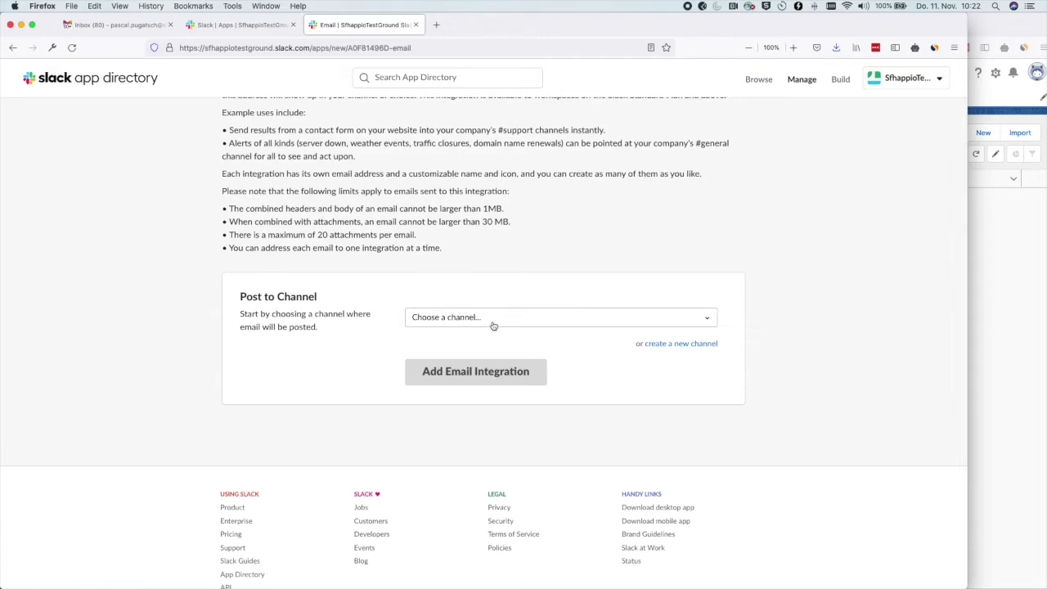
left_click(493, 326)
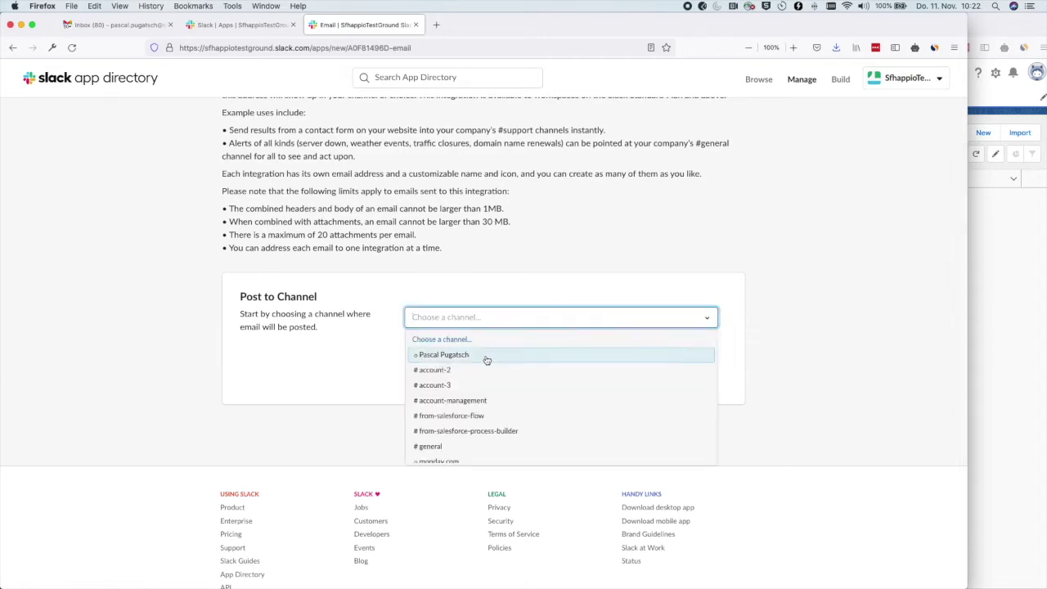
scroll(486, 359, "down", 3)
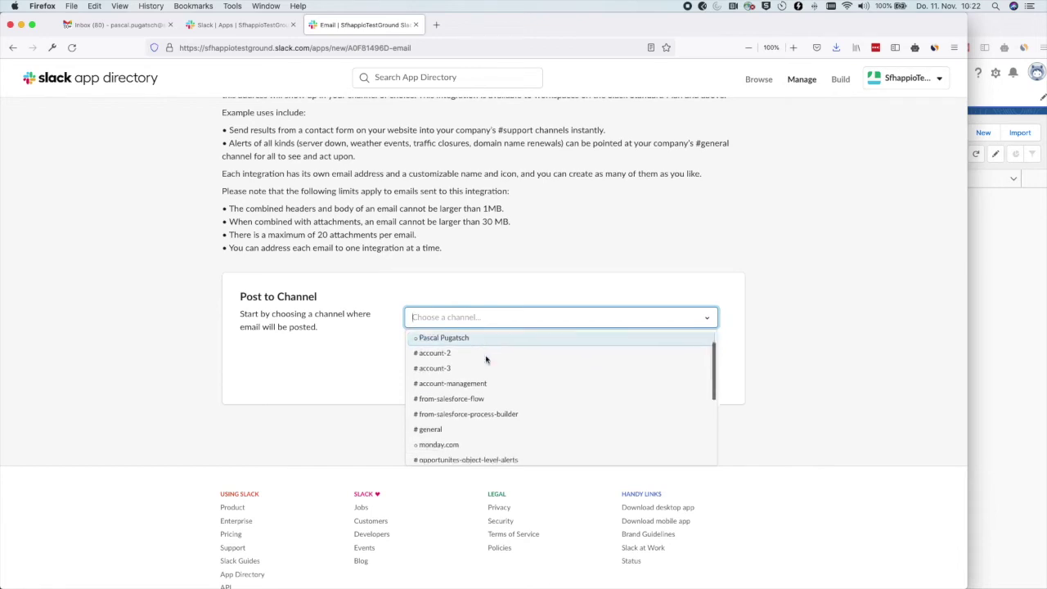
scroll(486, 359, "down", 3)
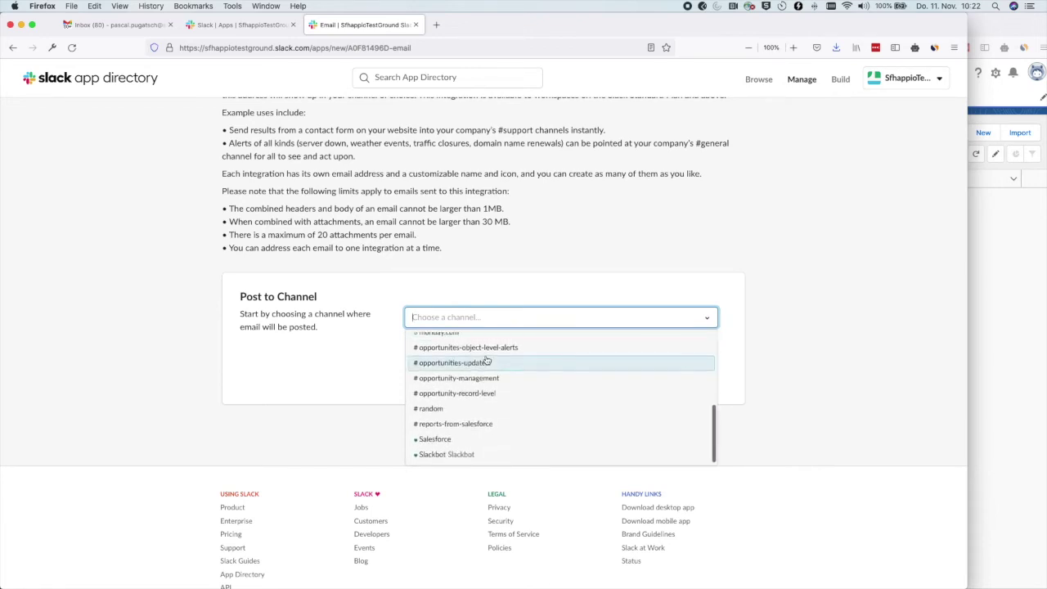
left_click(451, 425)
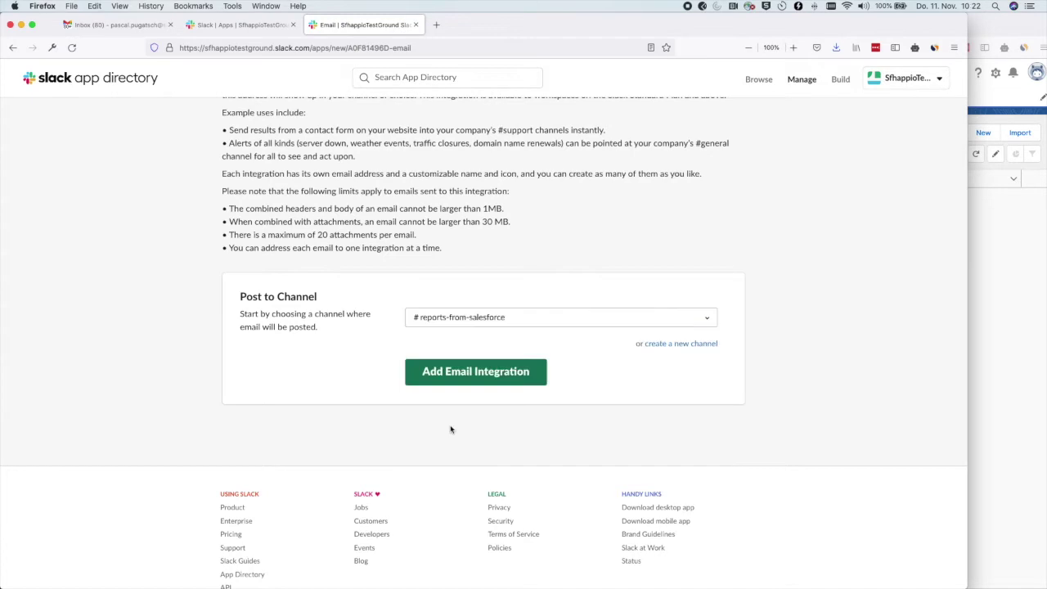
left_click(466, 372)
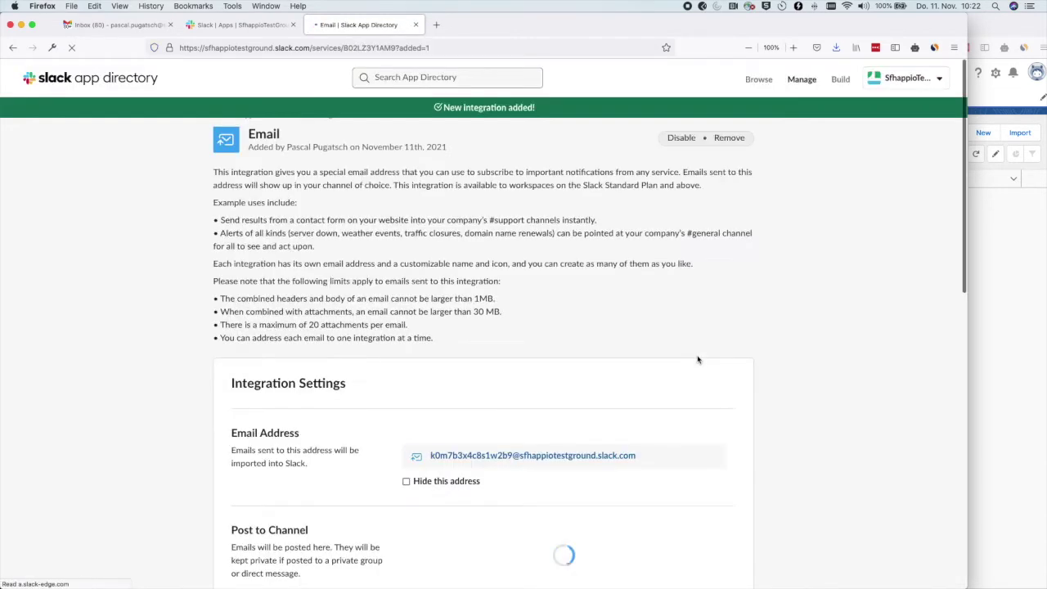
Scroll through Integration Settings and copy the integration's email address.
scroll(697, 359, "down", 1)
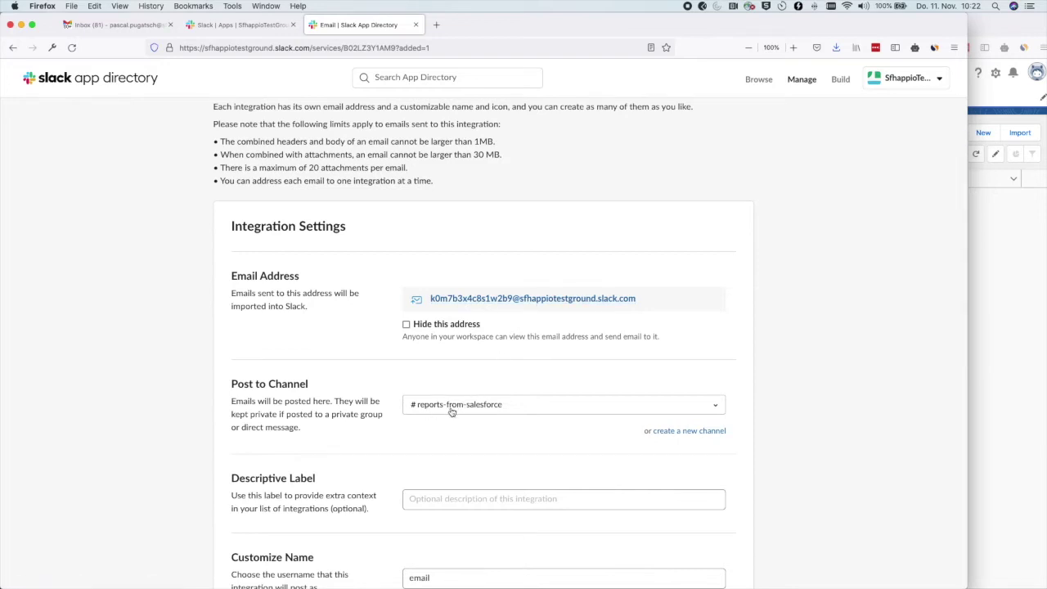
scroll(451, 411, "down", 3)
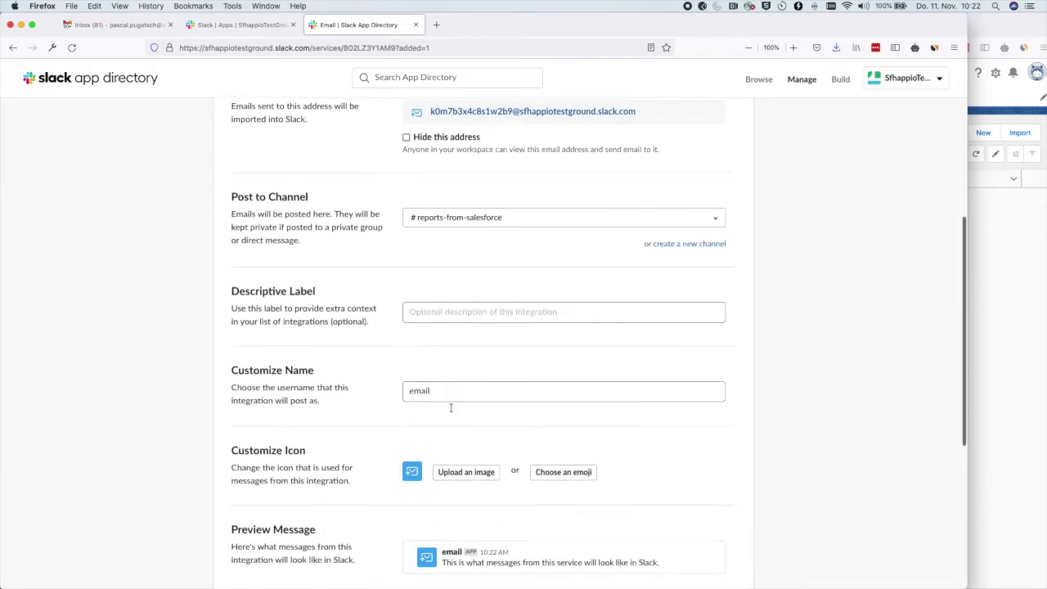
scroll(451, 411, "up", 2)
scroll(450, 411, "up", 1)
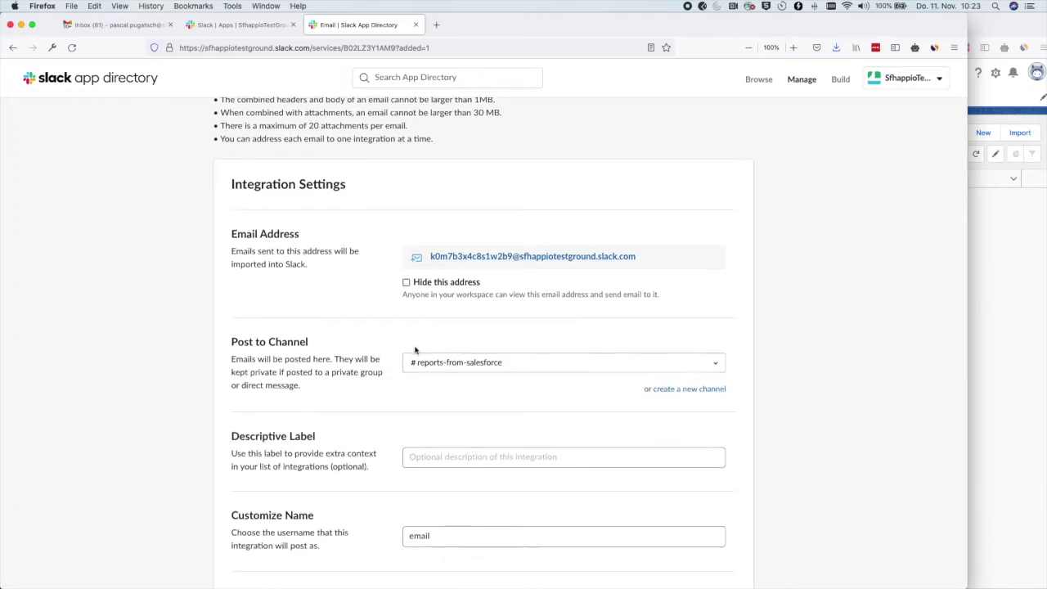
scroll(415, 350, "down", 5)
scroll(414, 350, "down", 2)
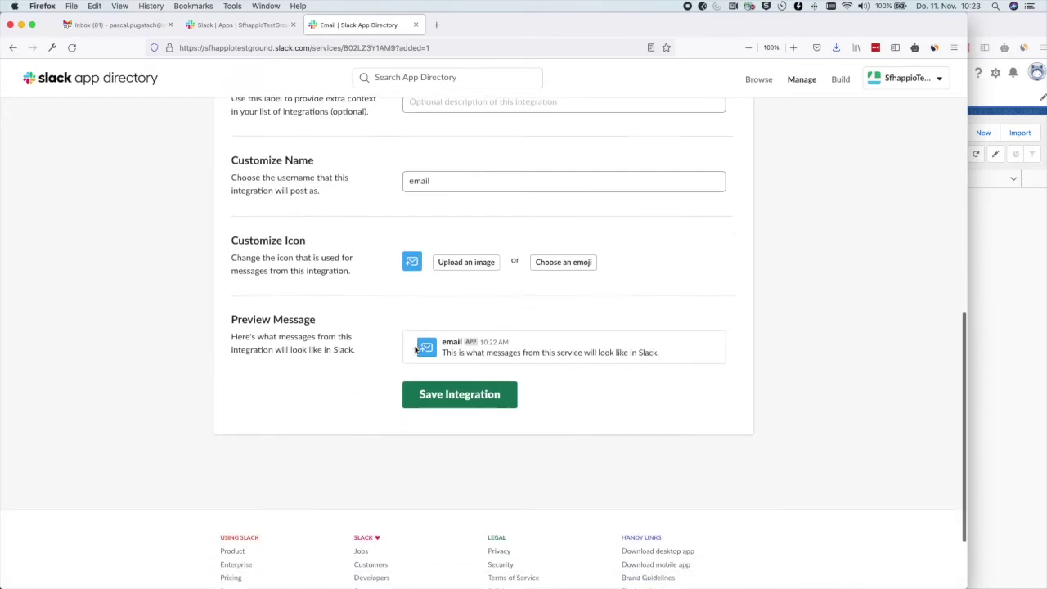
scroll(656, 358, "up", 8)
left_click_drag(656, 359, 431, 350)
key("super+c")
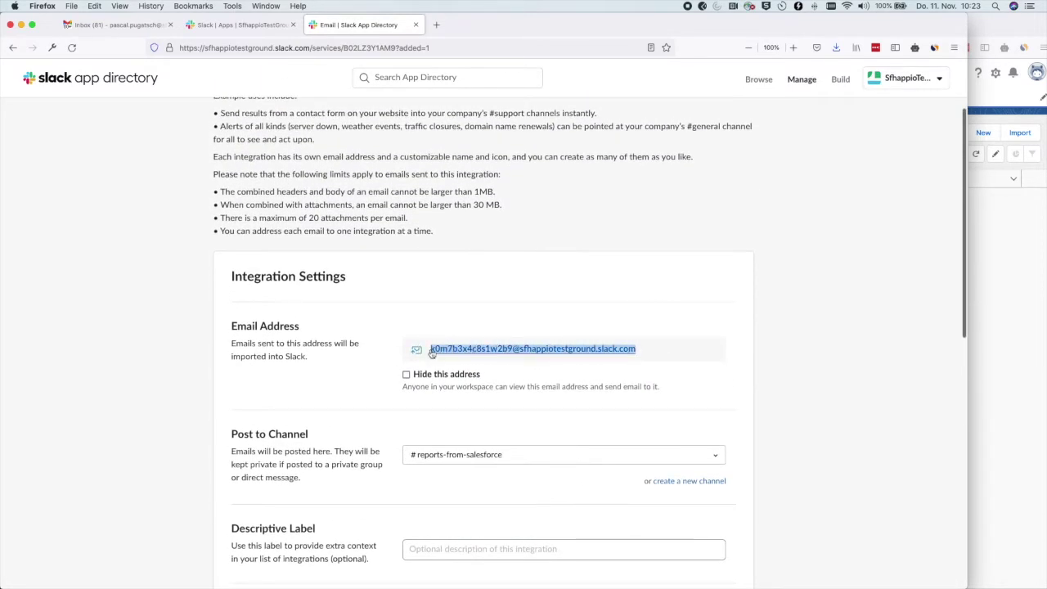
Save the Email integration settings and switch to a new Gmail message.
scroll(432, 351, "down", 1)
scroll(431, 350, "down", 10)
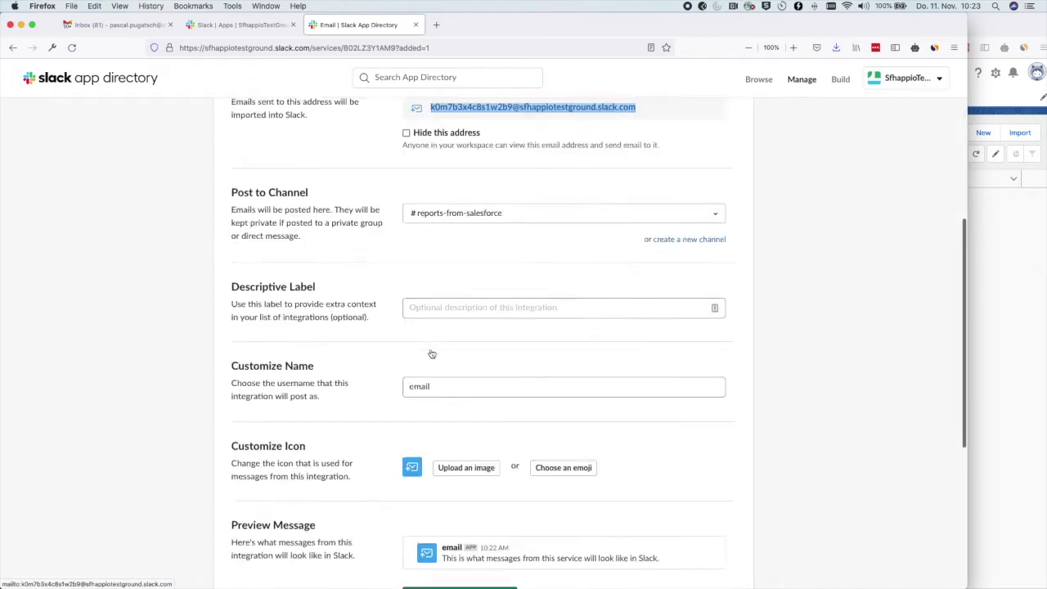
left_click(450, 301)
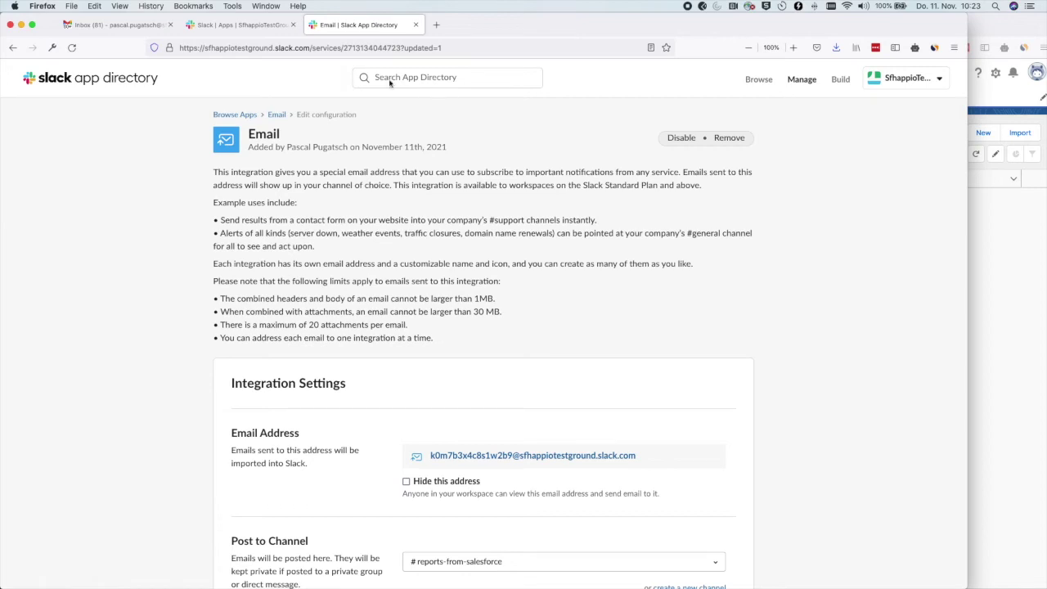
left_click(124, 25)
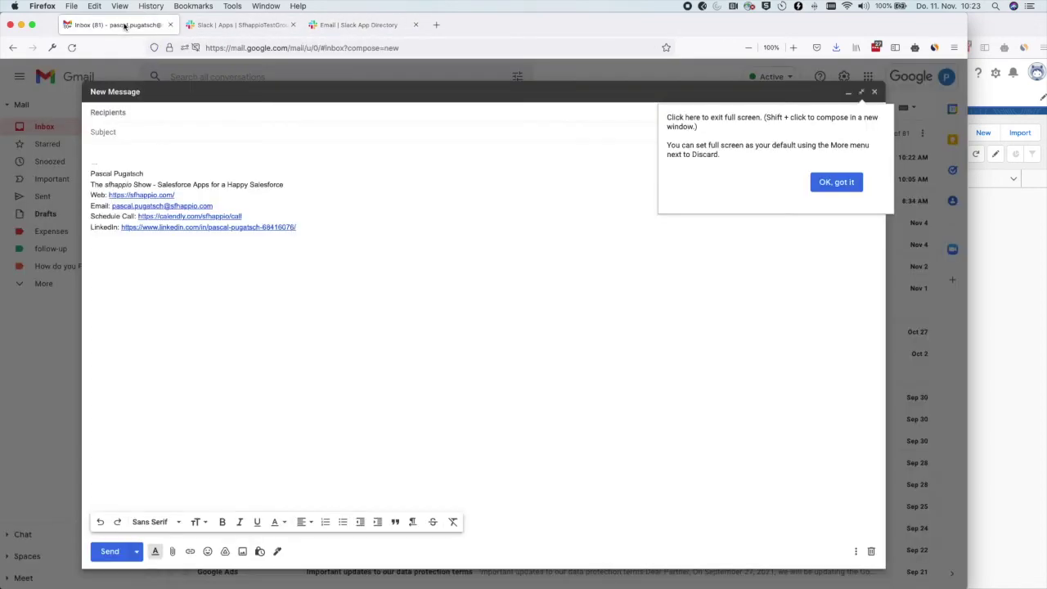
Send 'Test Email' asking 'Does the integration work?' to the copied integration address.
left_click(836, 182)
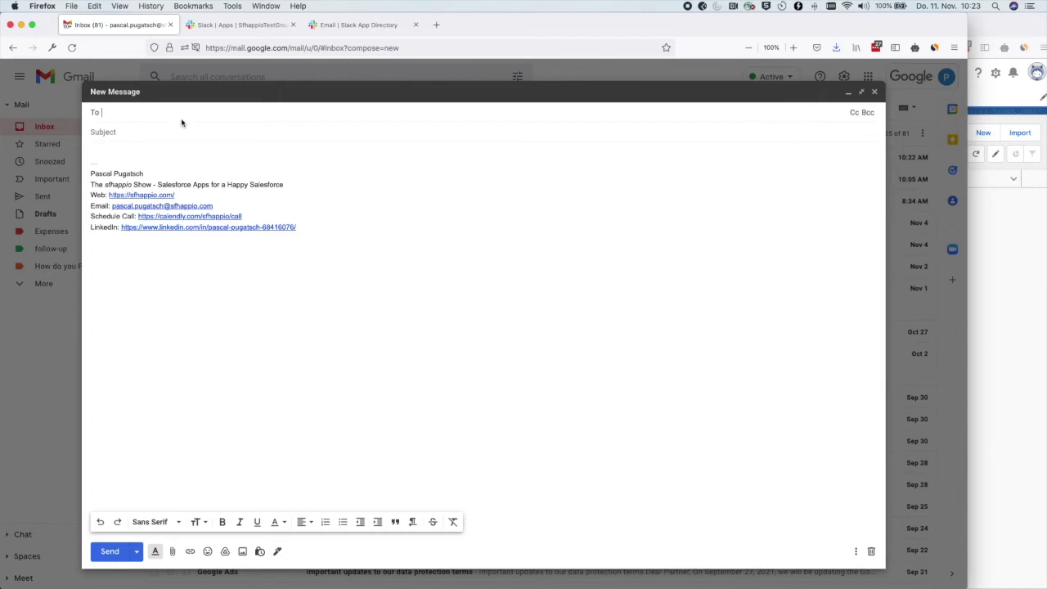
key("super+v")
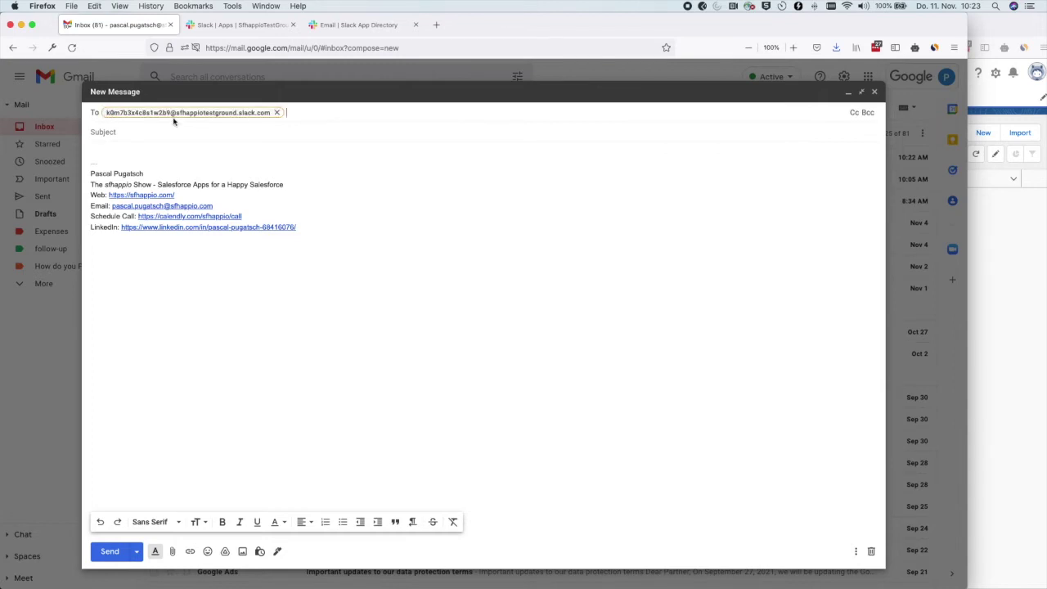
left_click(160, 131)
type("T")
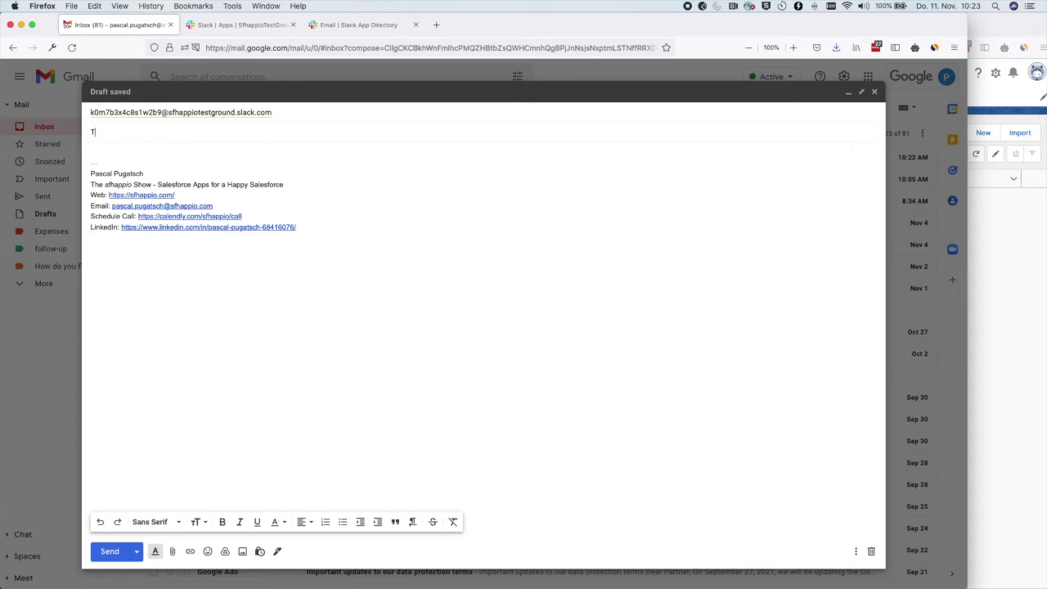
type("est Email")
key("Tab")
type("Does the integration work?")
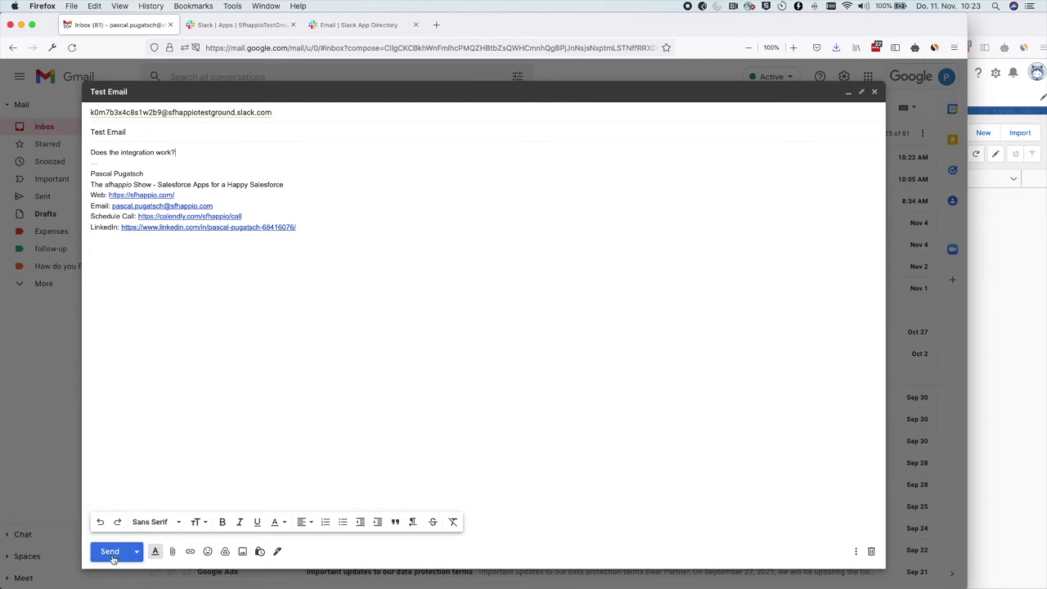
left_click(111, 553)
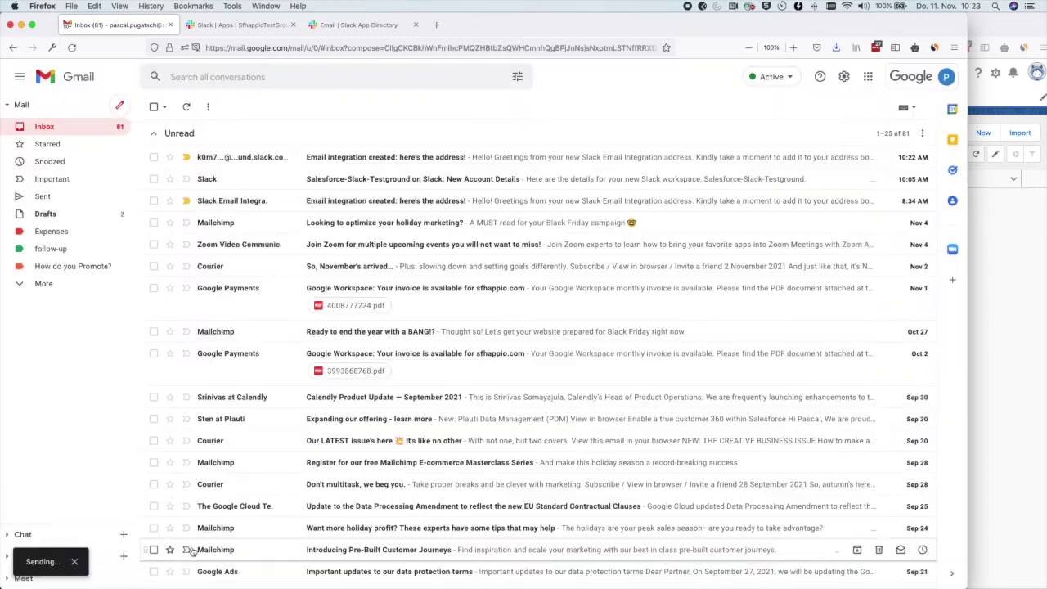
Read the 'Email integration created' email, then view the forwarded Test Email in #reports-from-salesforce.
left_click(228, 26)
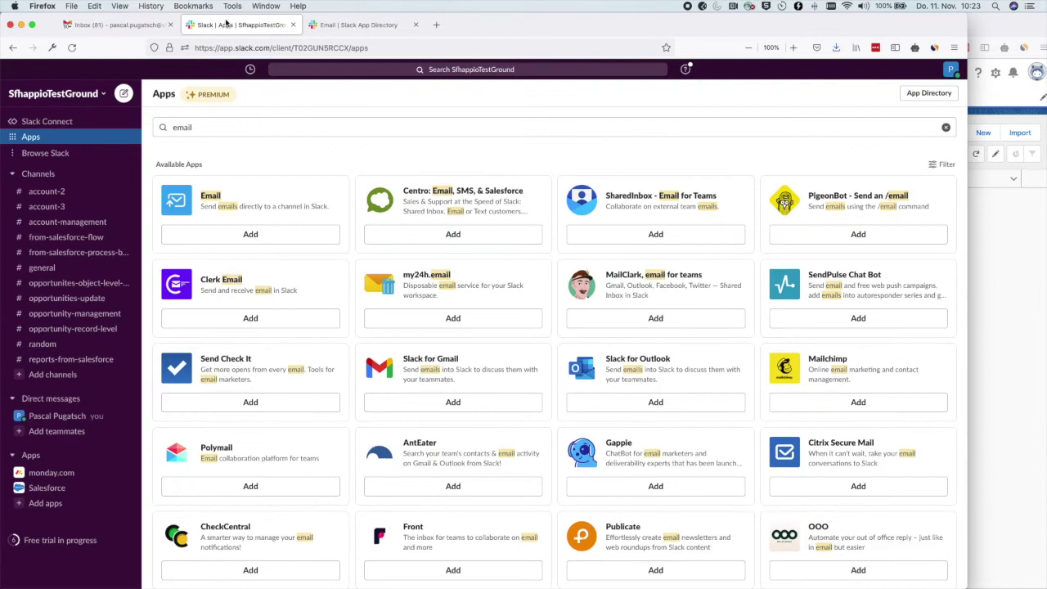
left_click(157, 28)
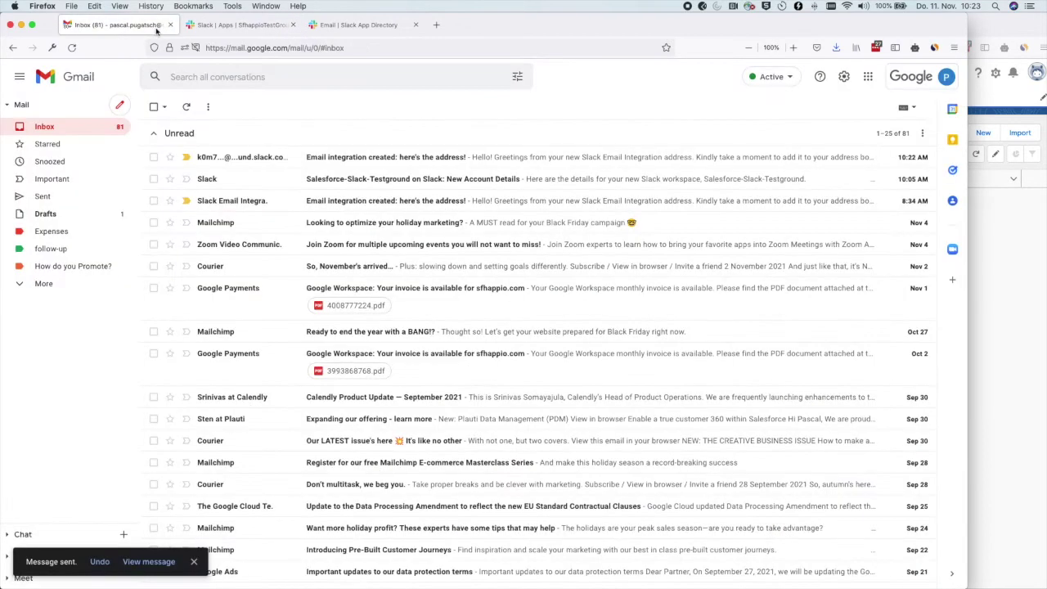
left_click(415, 160)
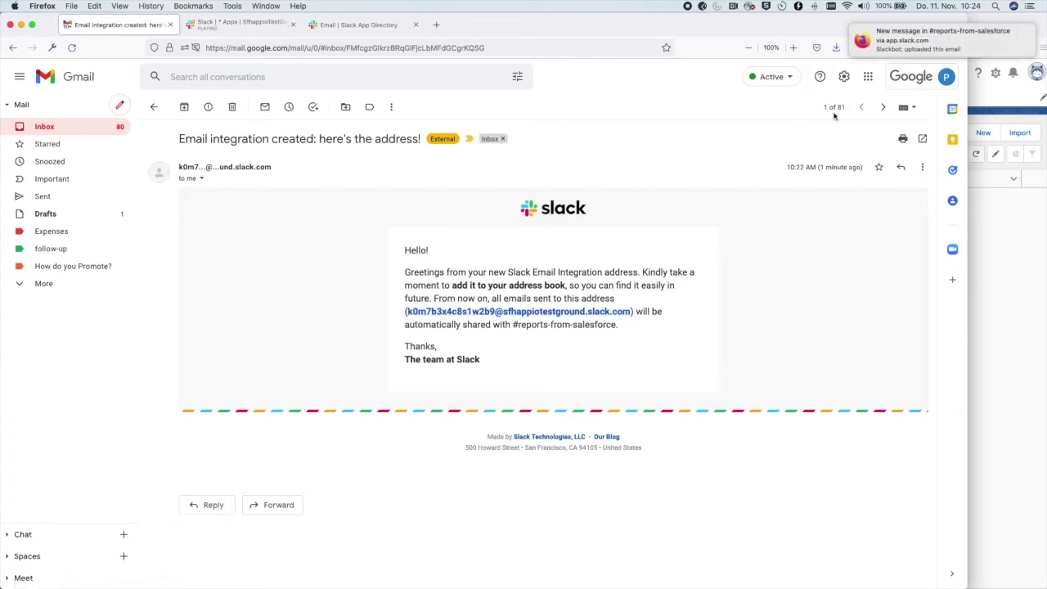
mouse_move(903, 41)
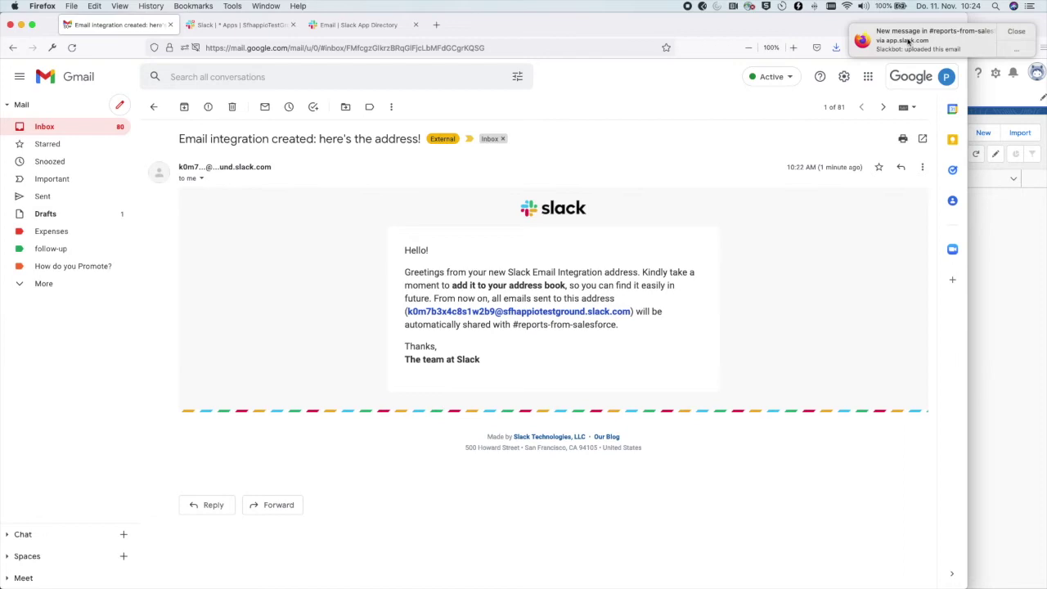
left_click(908, 41)
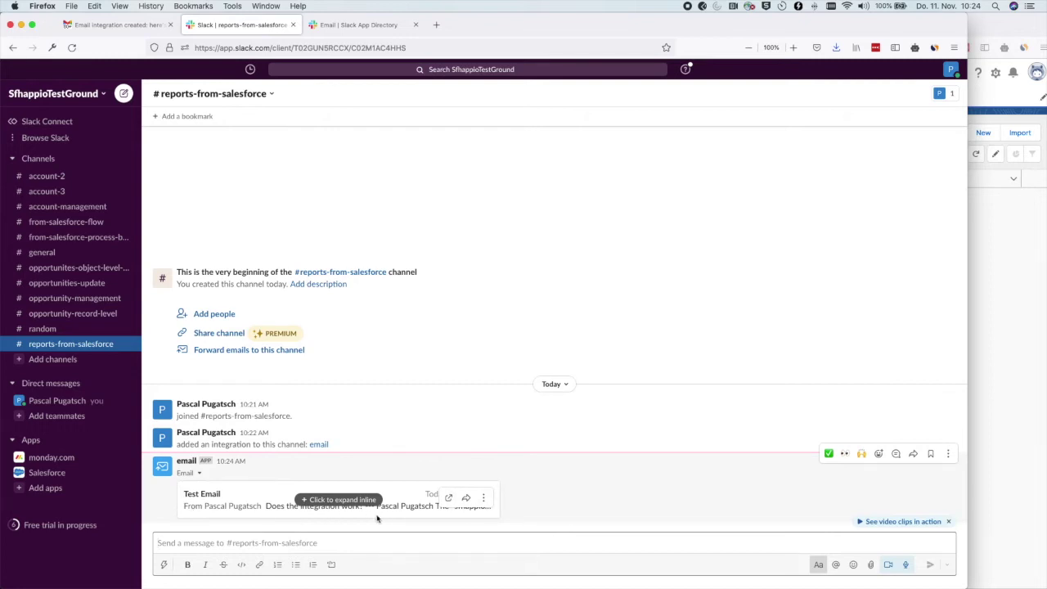
left_click(362, 28)
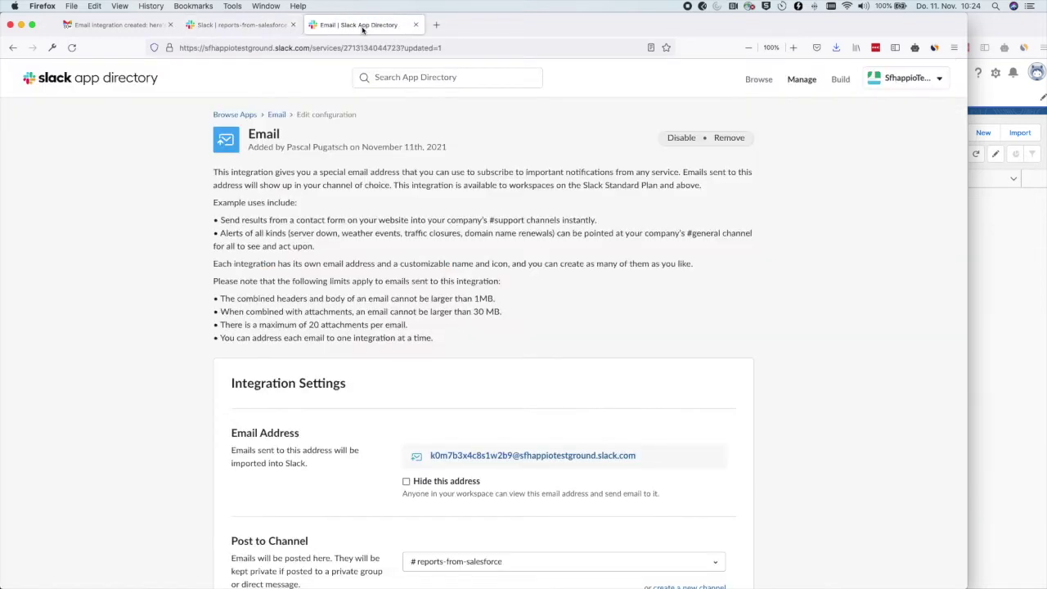
scroll(486, 327, "down", 5)
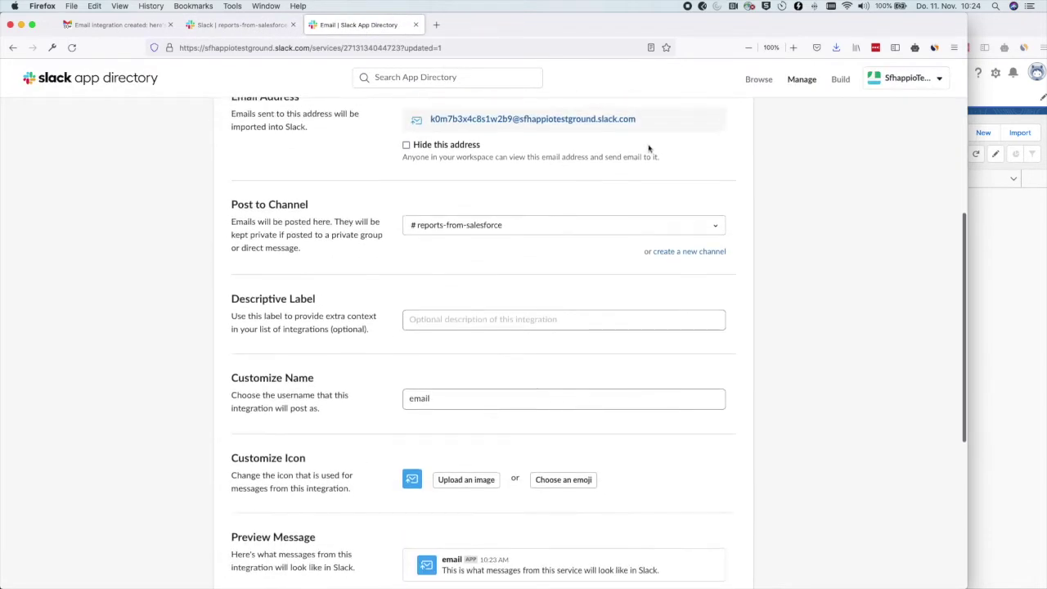
left_click(241, 26)
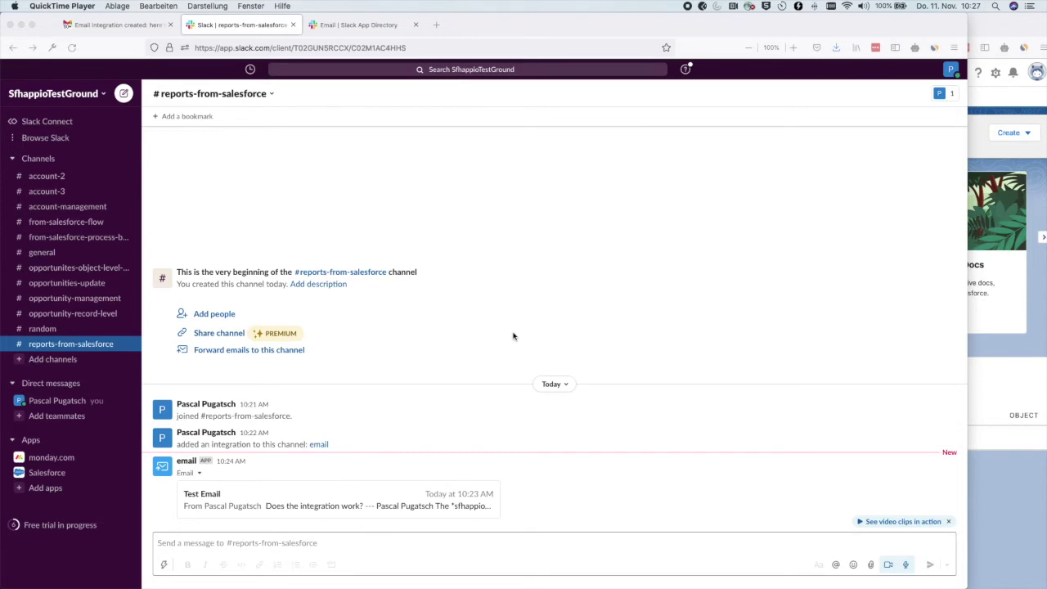
Open the Accounts Report by Type in Salesforce and start a subscription from its actions menu.
left_click(993, 30)
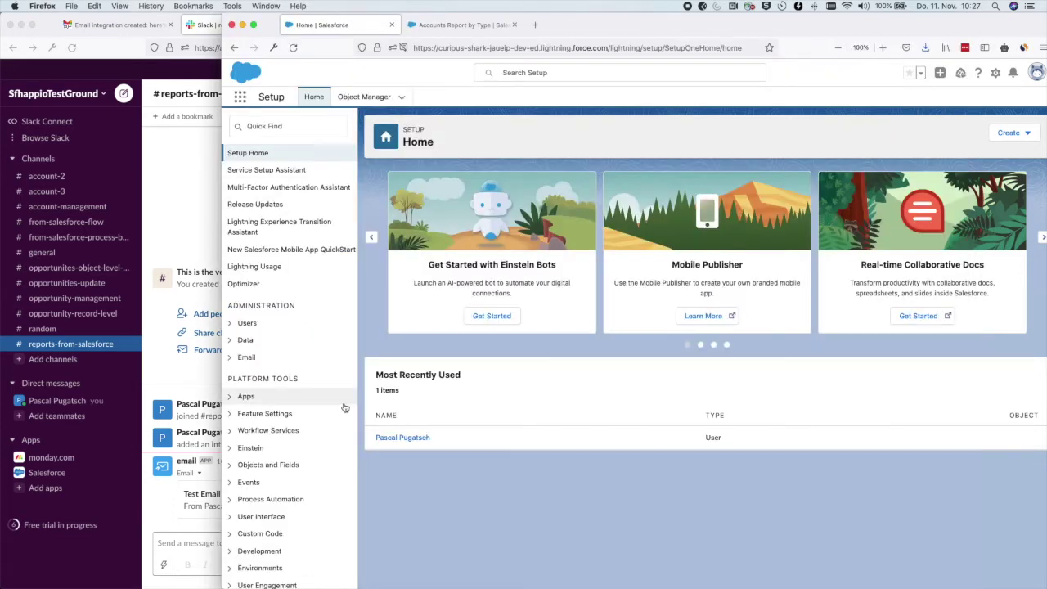
left_click(446, 25)
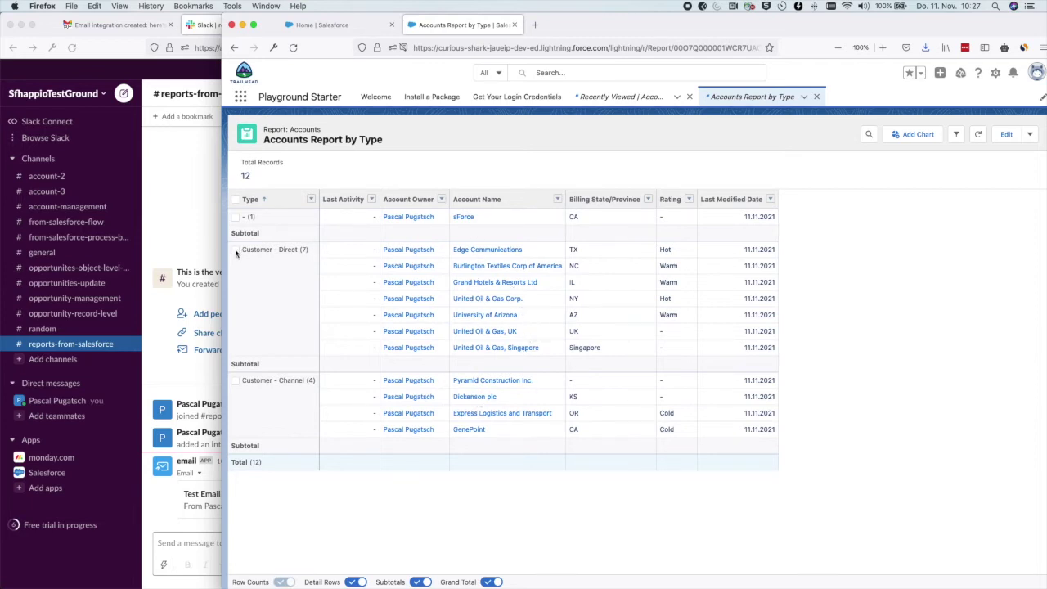
left_click(300, 248)
left_click(1032, 136)
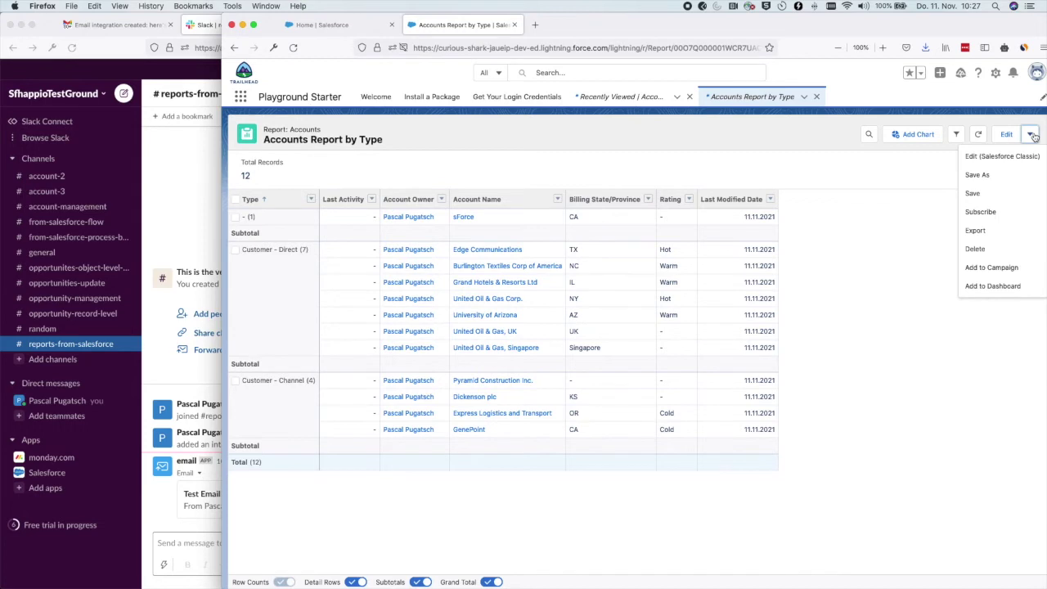
left_click(976, 216)
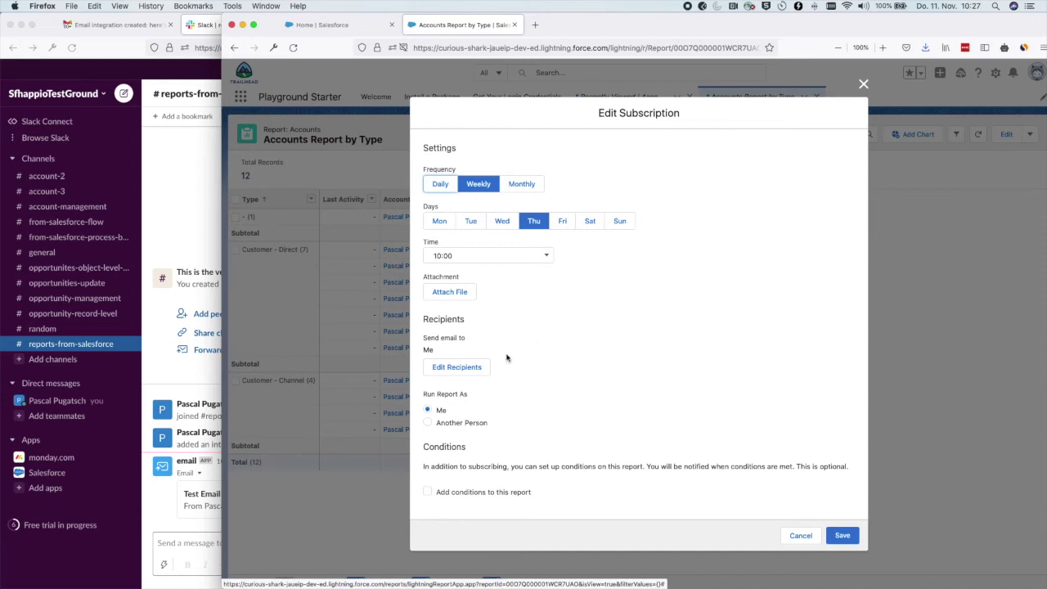
Review the subscription's recipients and Entity type options, then open AppExchange Marketplace found via 'appex'.
left_click(479, 367)
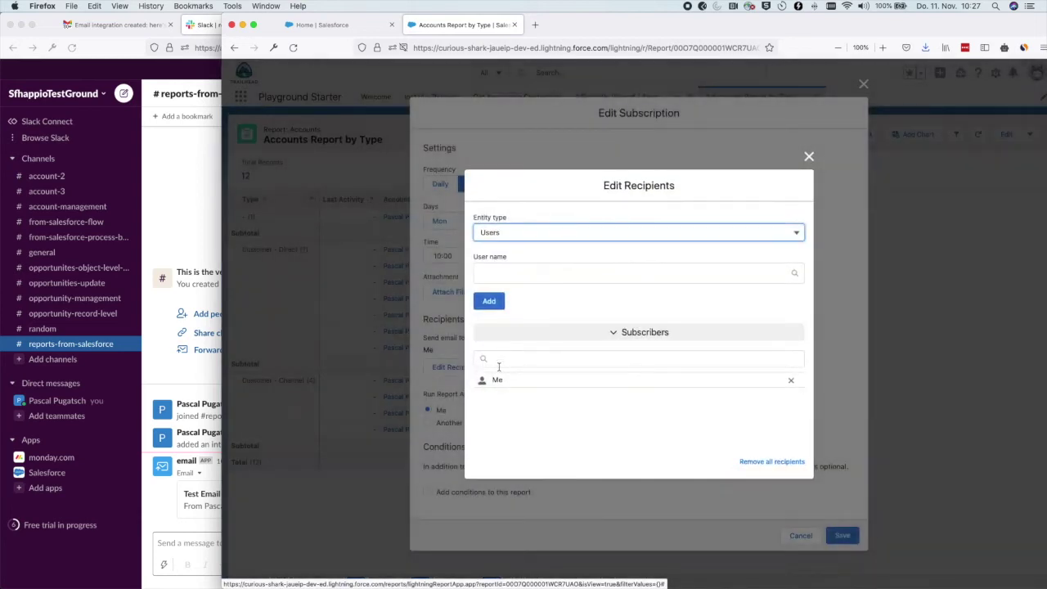
left_click(573, 355)
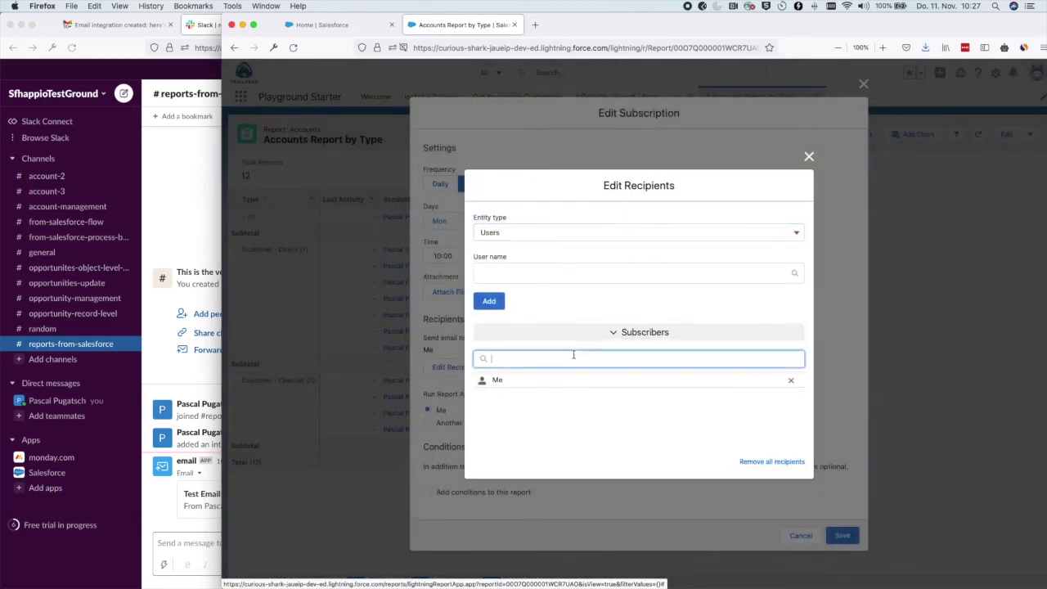
left_click(521, 383)
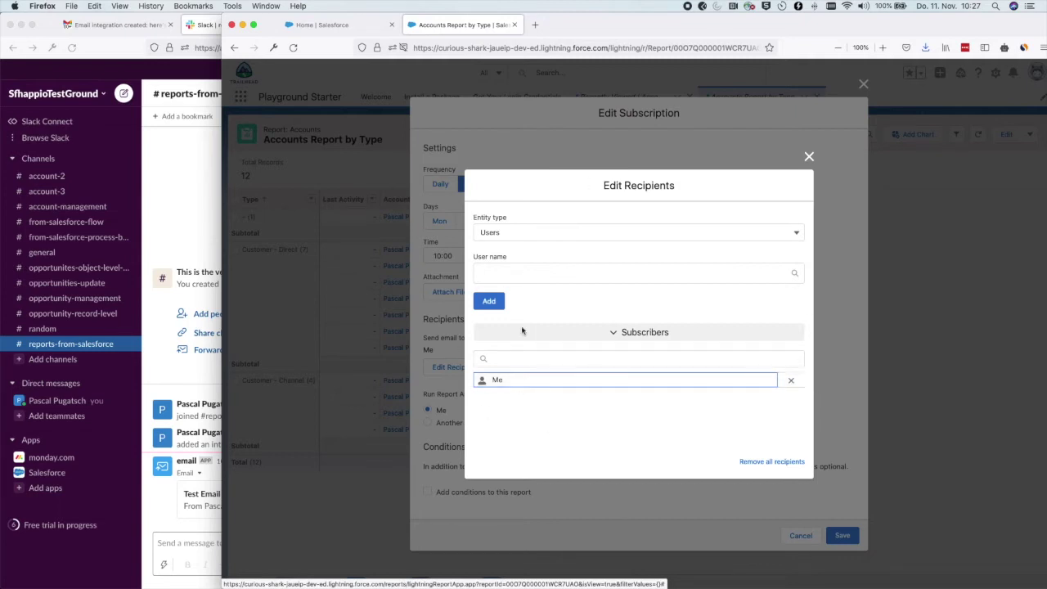
left_click(515, 233)
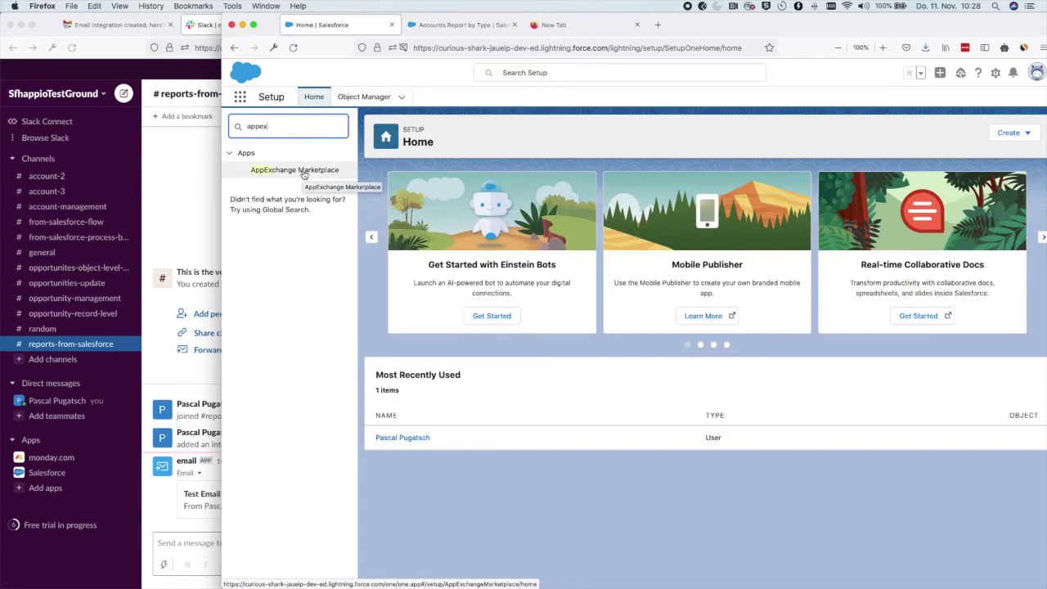
left_click(304, 173)
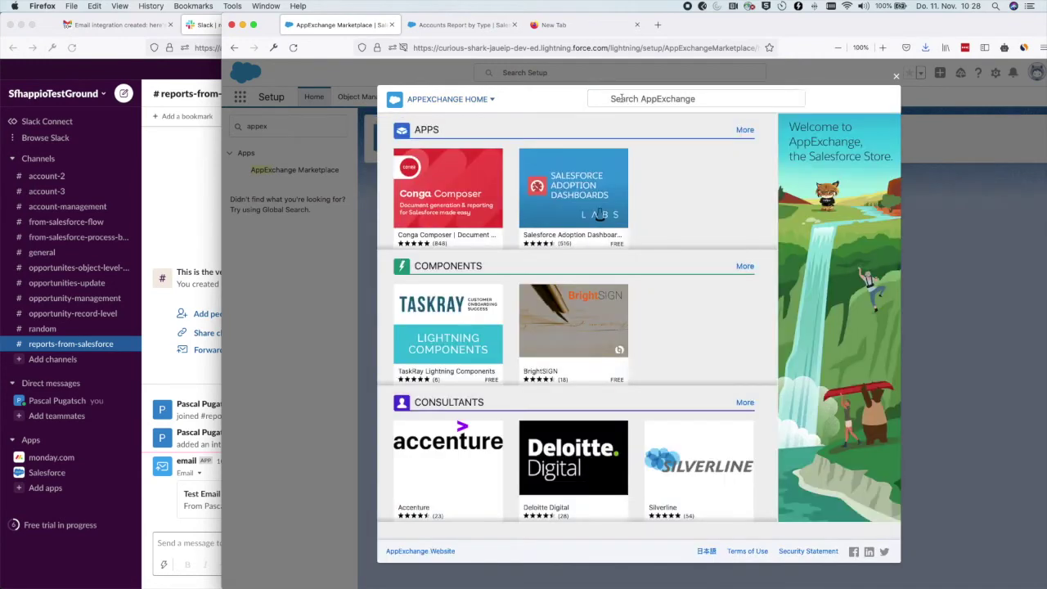
Search AppExchange for 'Report sender' and open the CloudAnswers Report Sender listing.
left_click(620, 99)
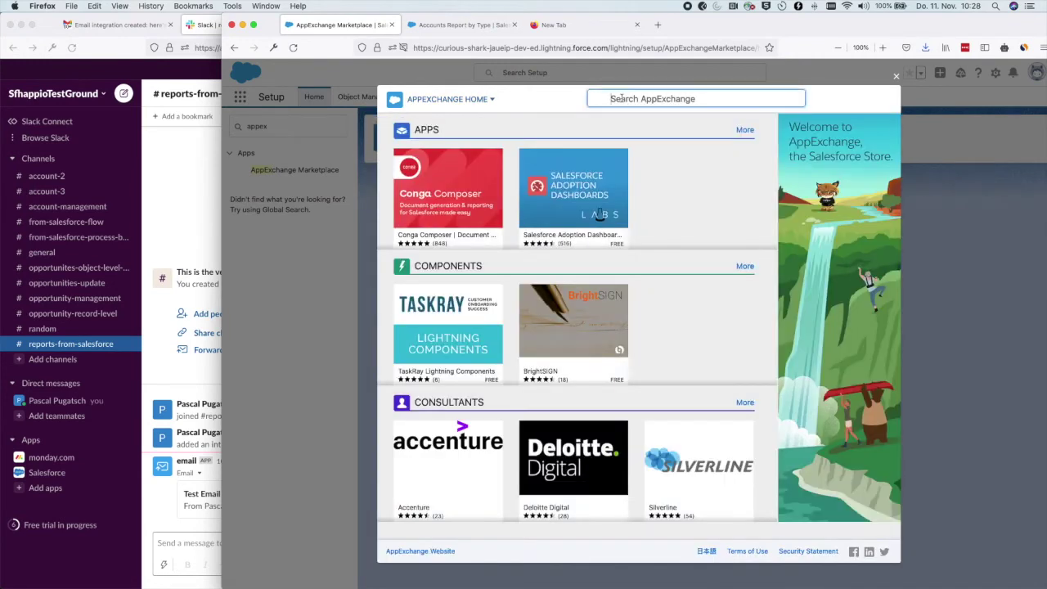
type("Re")
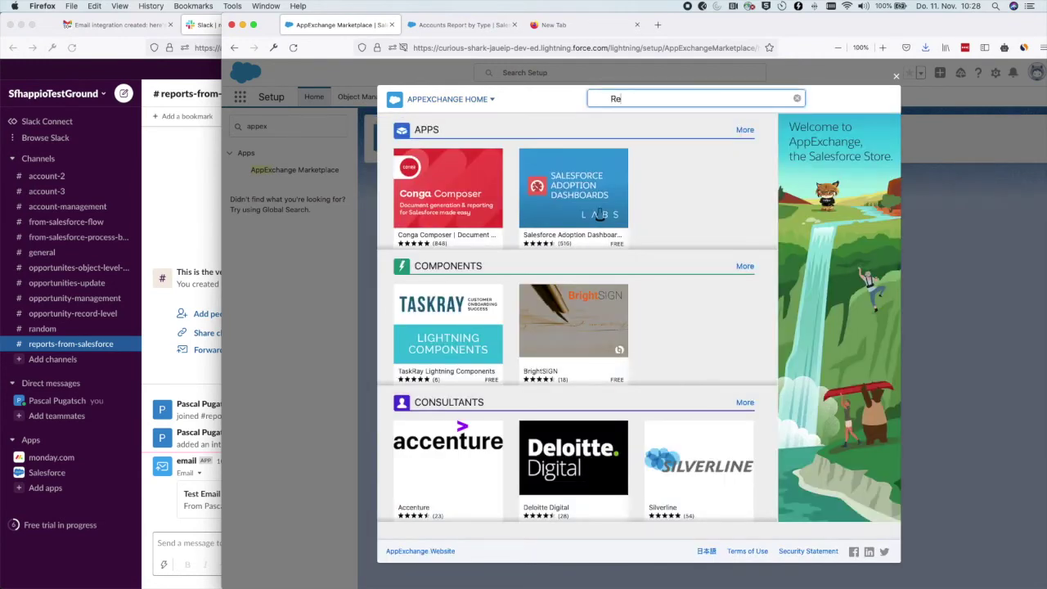
type("port sender")
key("Return")
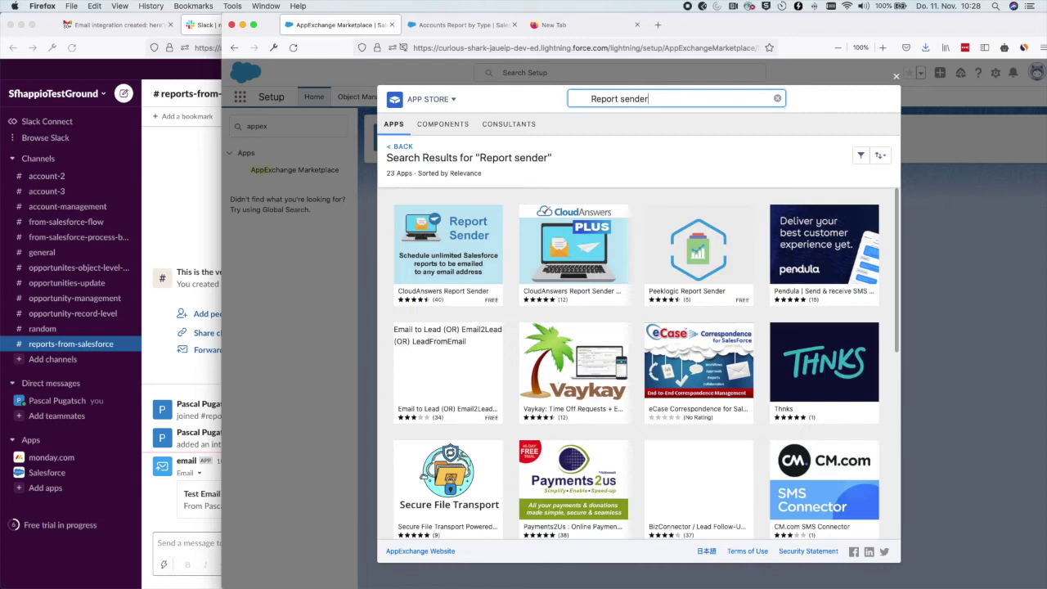
mouse_move(454, 227)
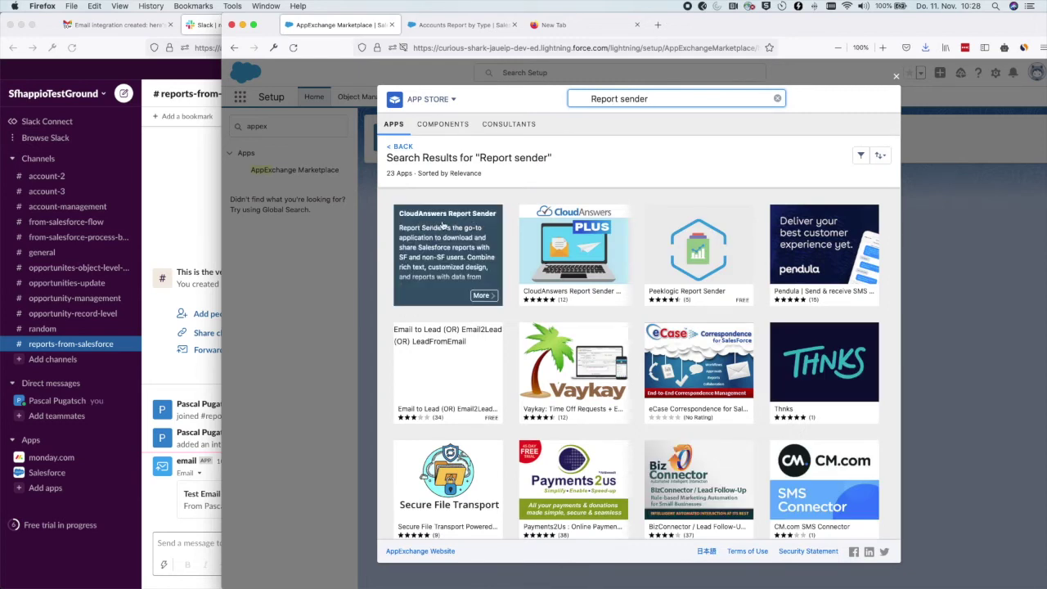
left_click(442, 225)
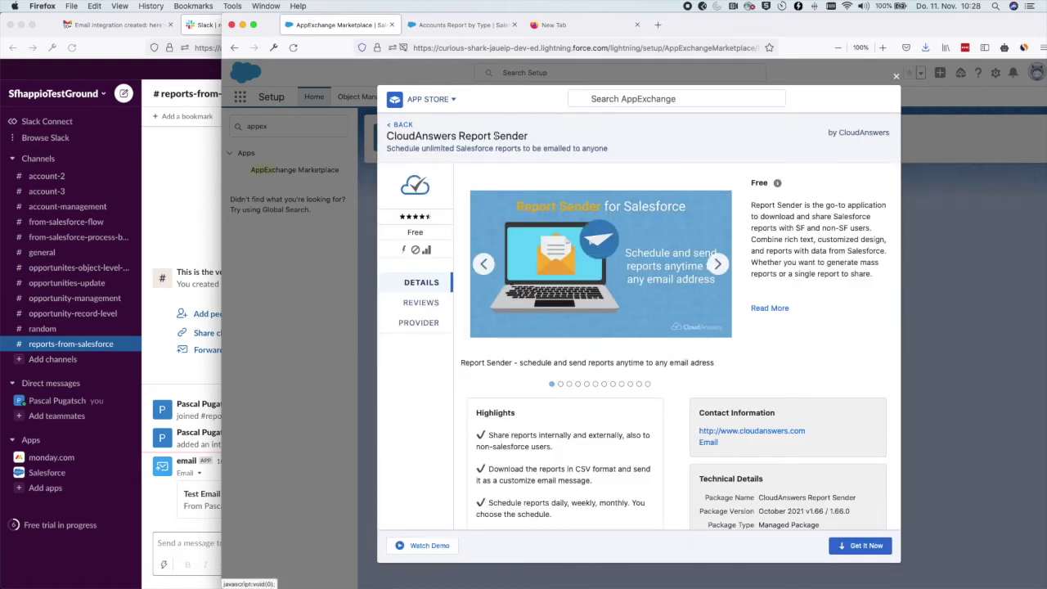
left_click_drag(457, 137, 385, 136)
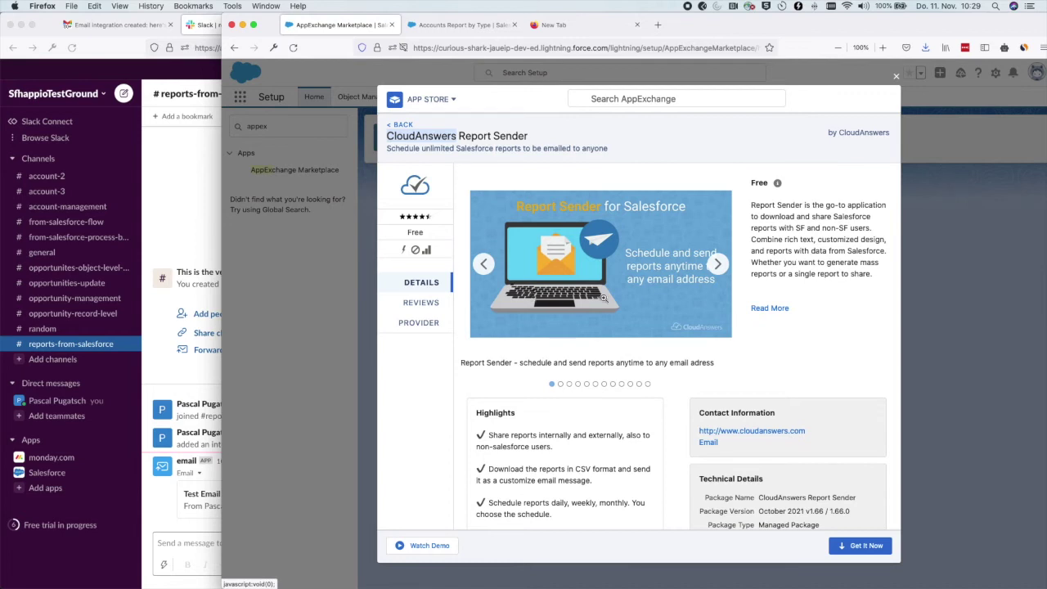
Install CloudAnswers Report Sender into this org for all users.
left_click(872, 545)
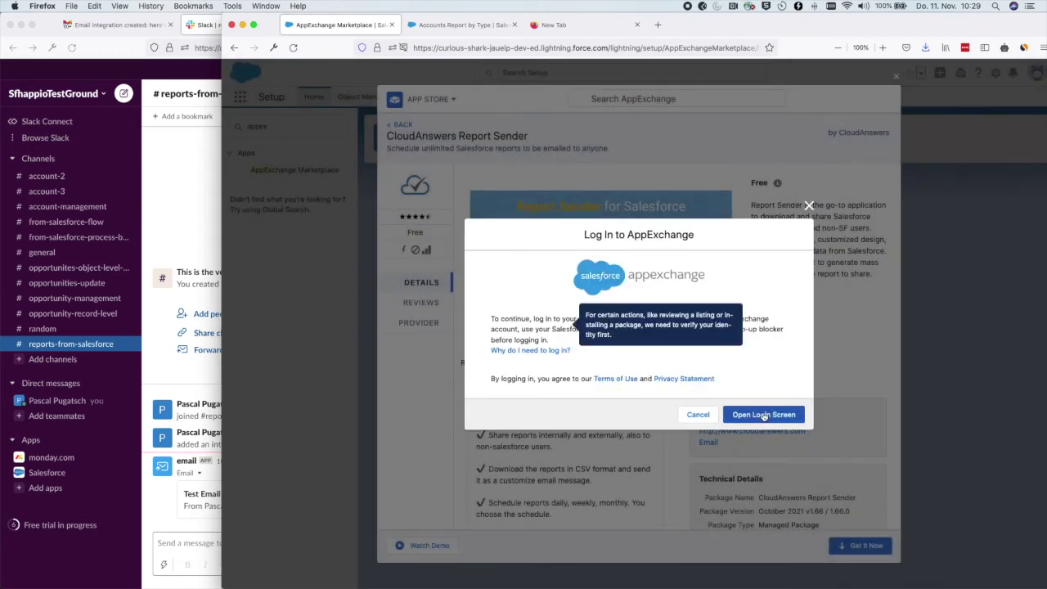
left_click(764, 416)
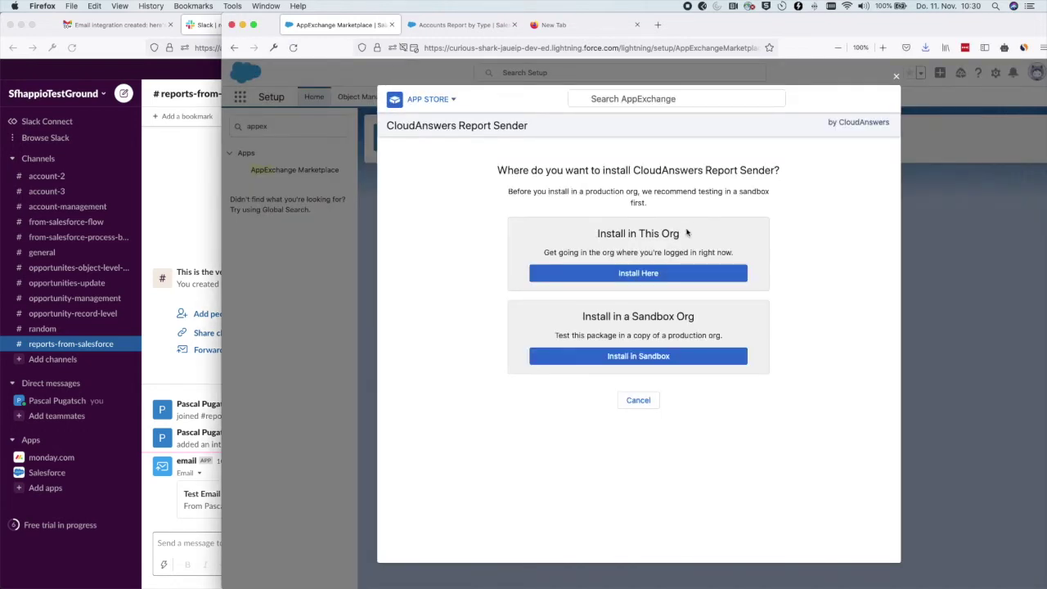
left_click(616, 271)
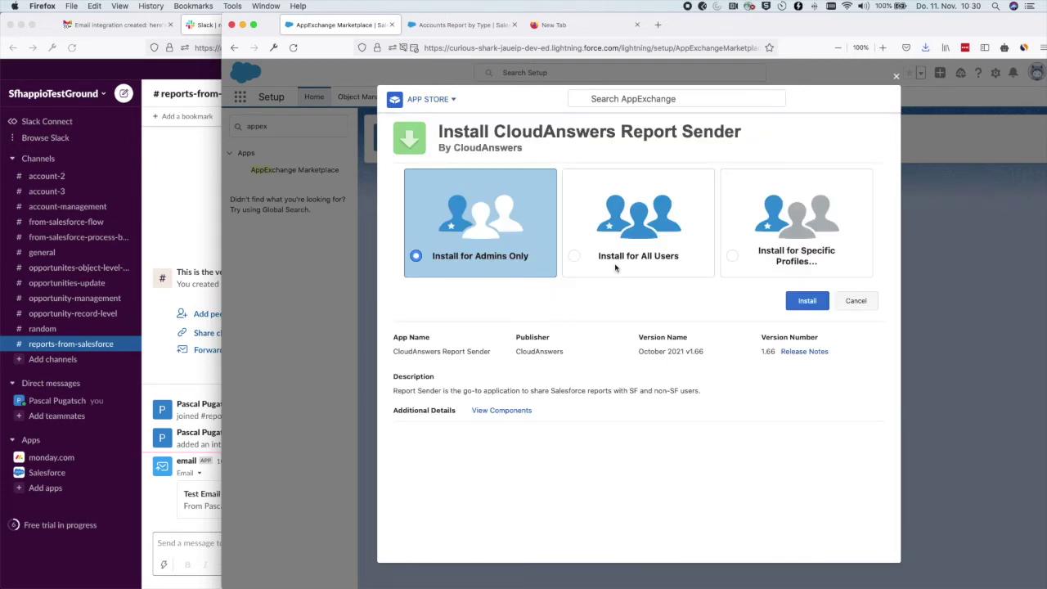
left_click(579, 258)
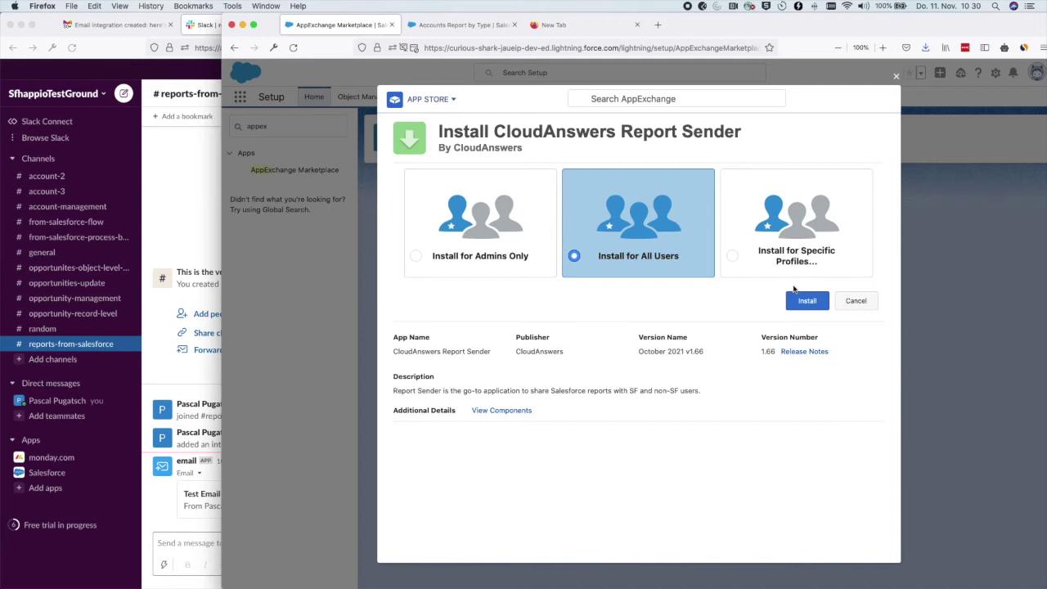
left_click(800, 303)
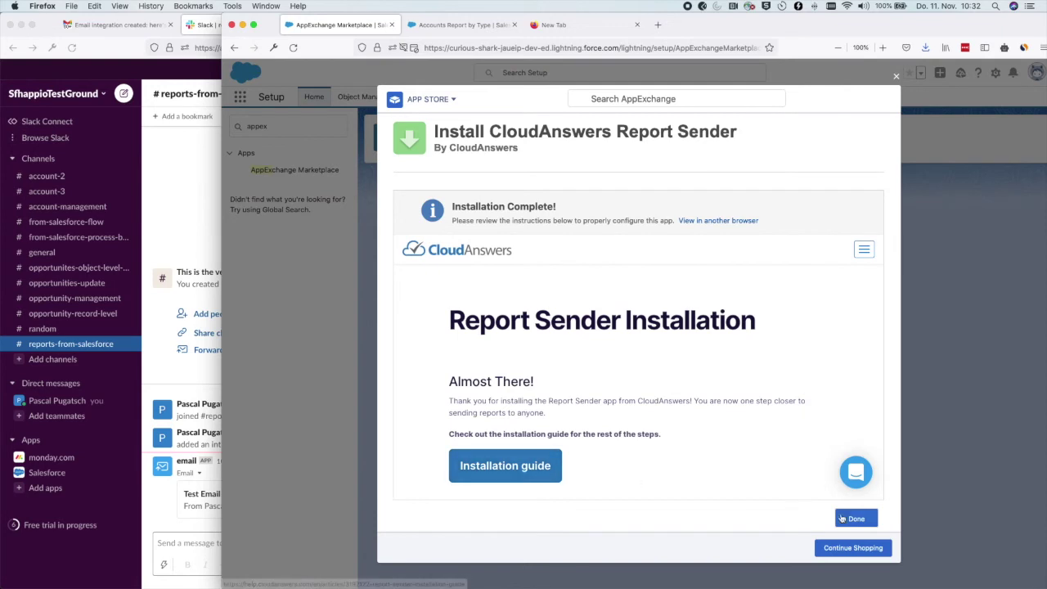
left_click(851, 519)
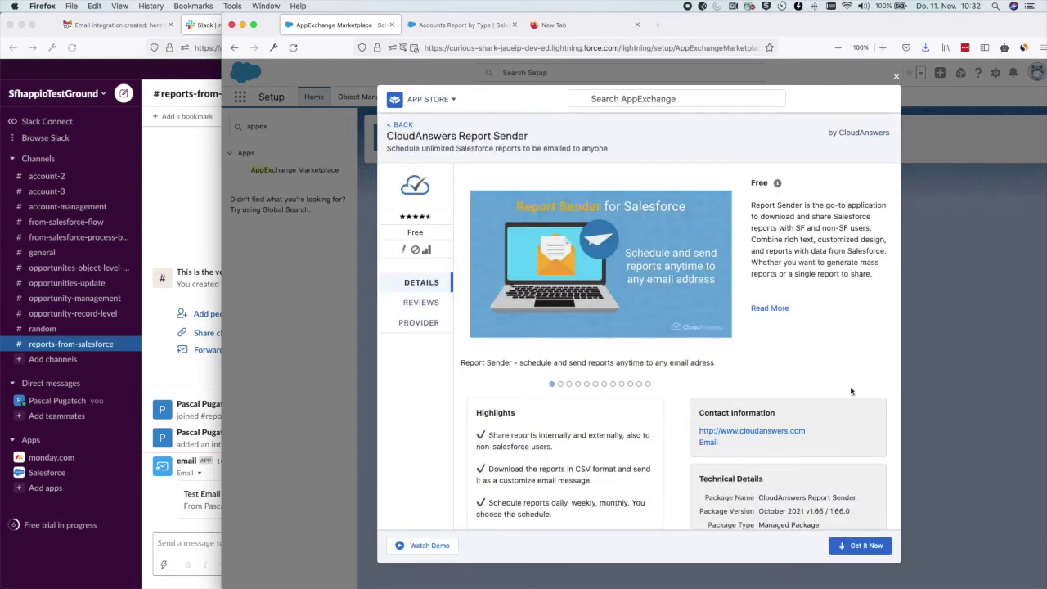
Close the AppExchange listing and launch CloudAnswers Report Sender (Lightning) by searching 'report' in the App Launcher.
left_click(896, 76)
left_click(315, 97)
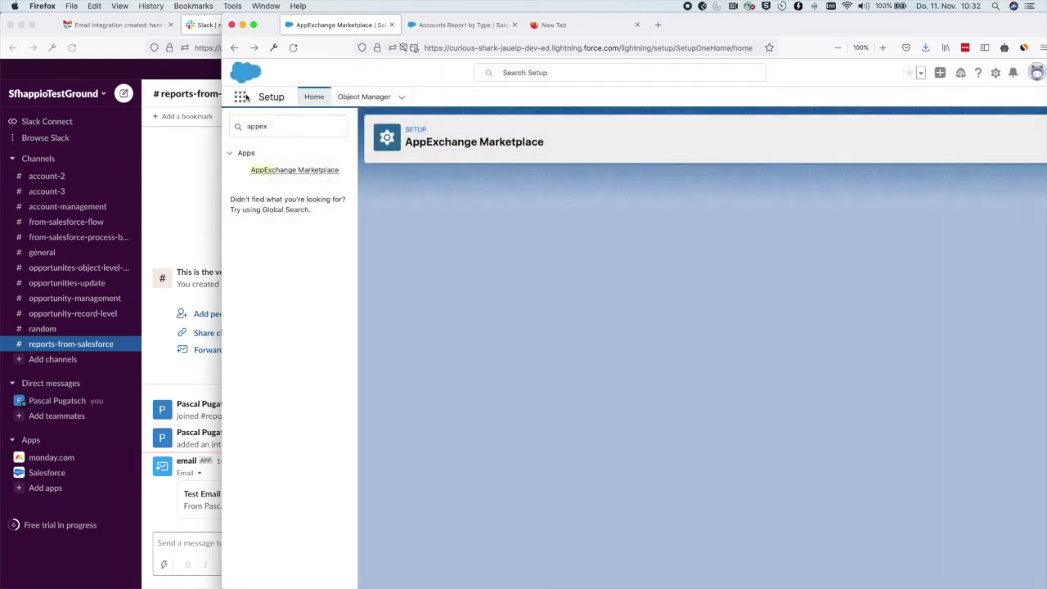
left_click(240, 96)
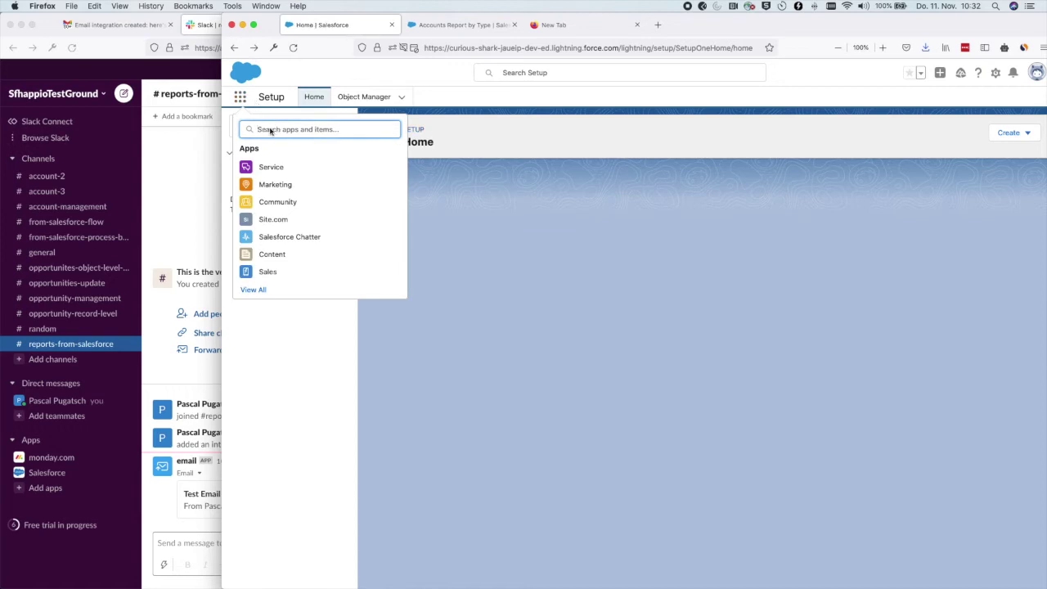
type("report")
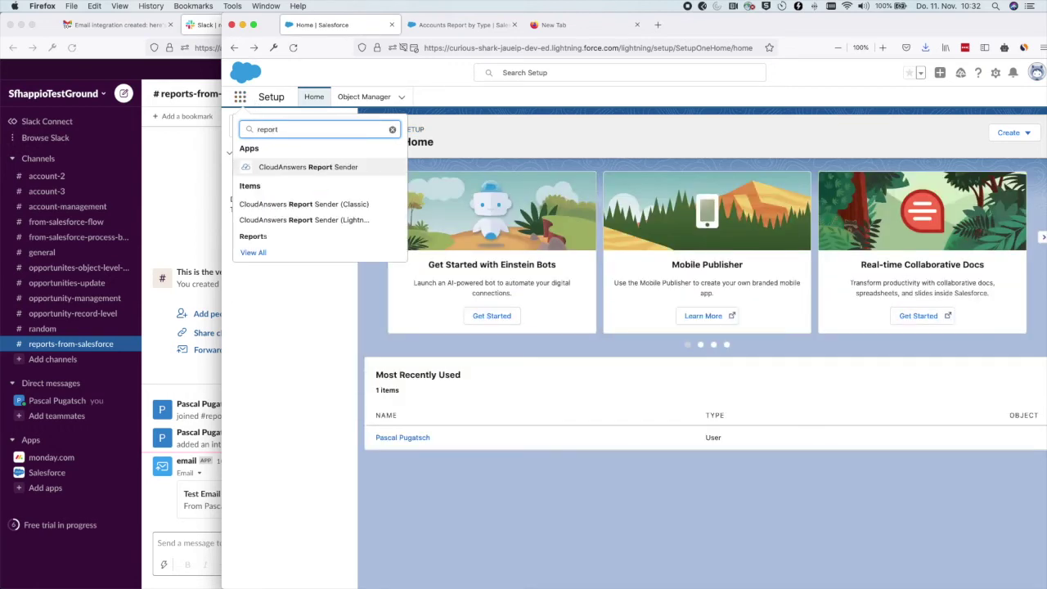
left_click(344, 220)
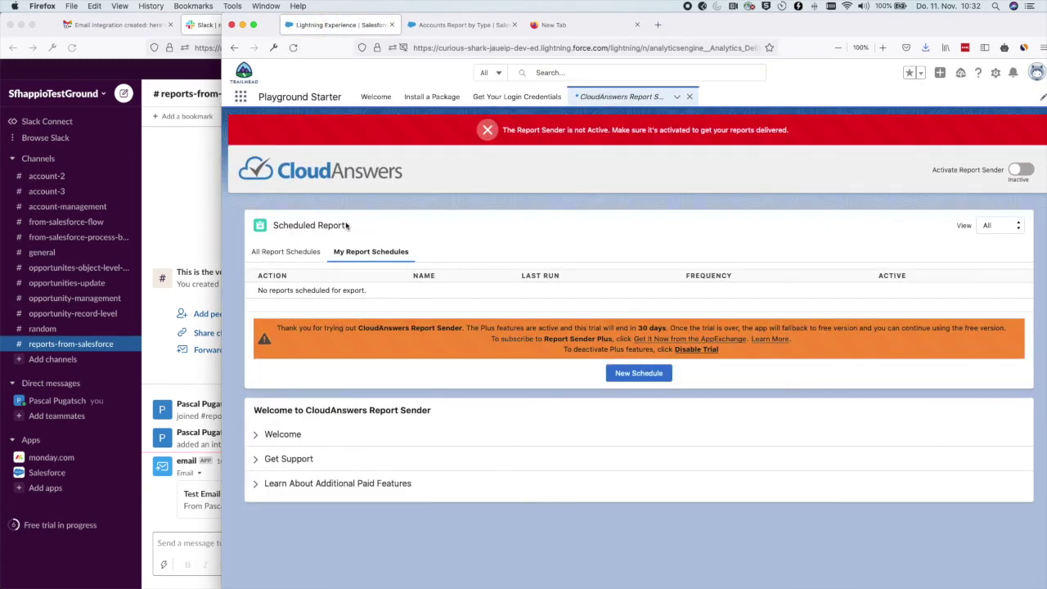
Activate Report Sender, start a New Schedule, and authorize the app's access to Salesforce.
left_click(1020, 170)
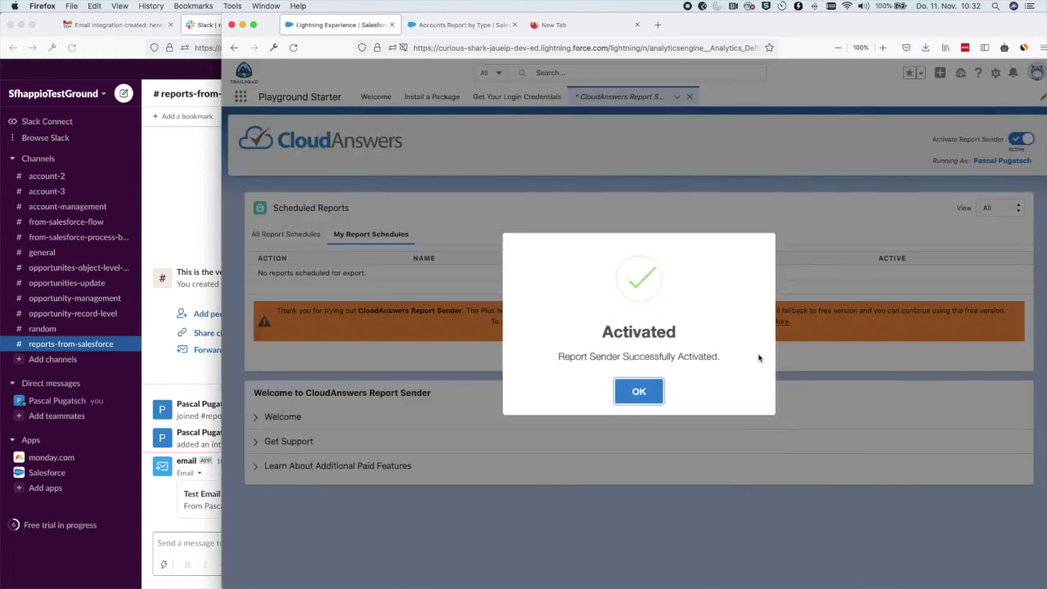
left_click(652, 393)
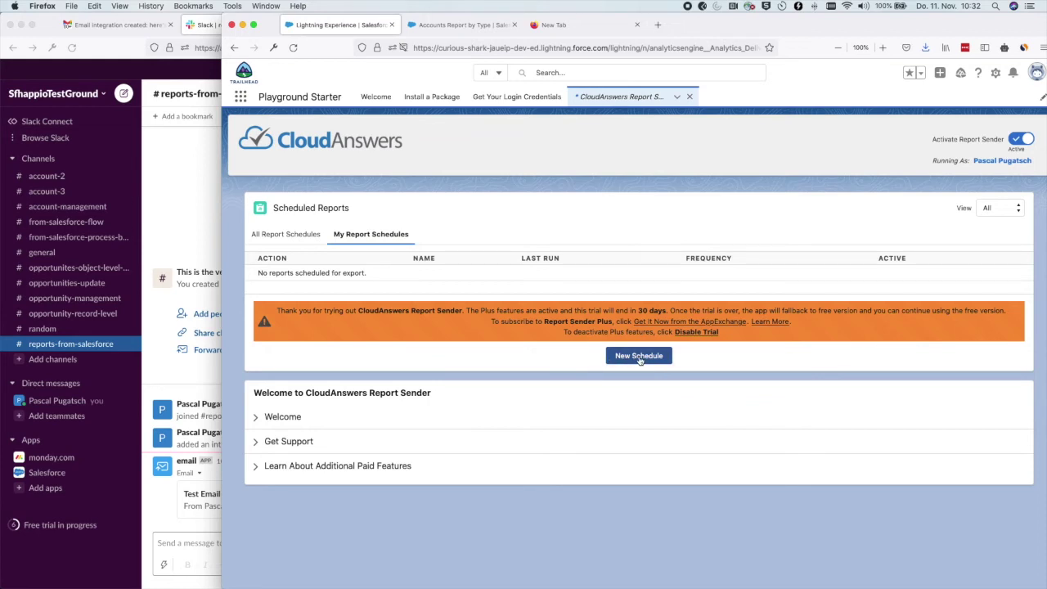
left_click(639, 357)
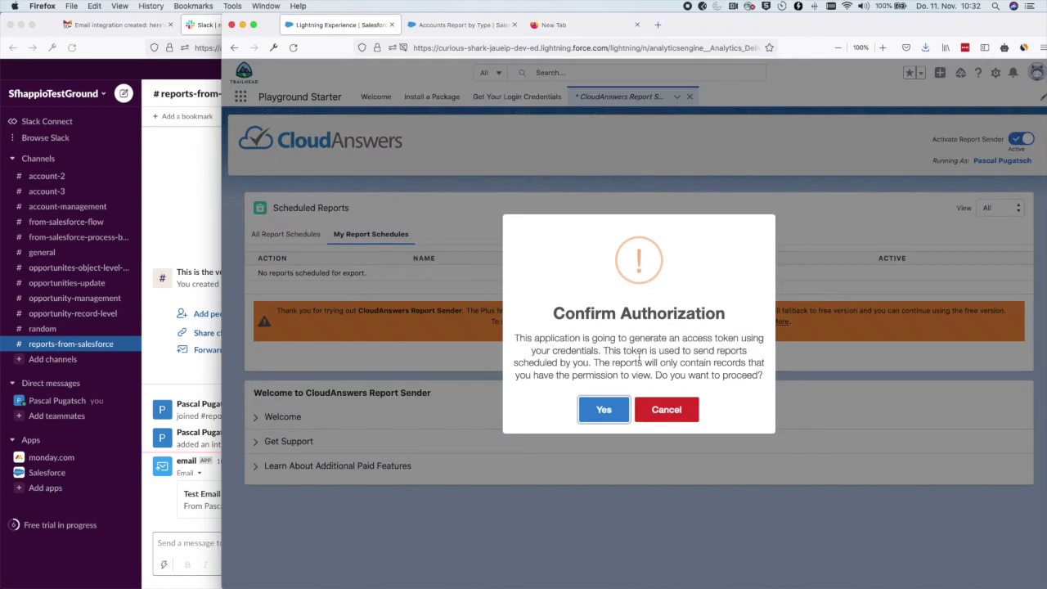
left_click(606, 411)
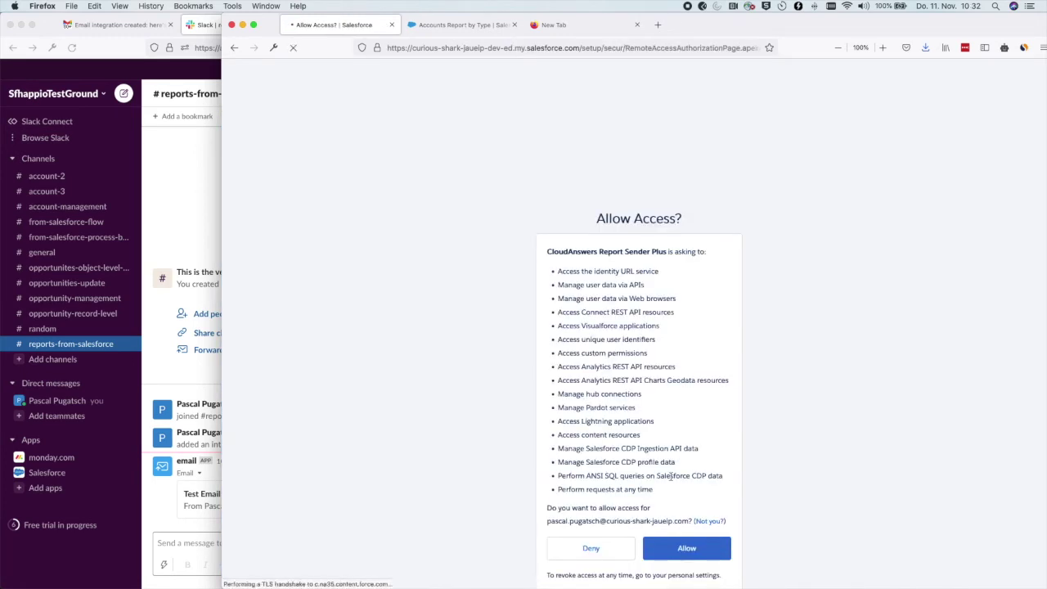
left_click(688, 548)
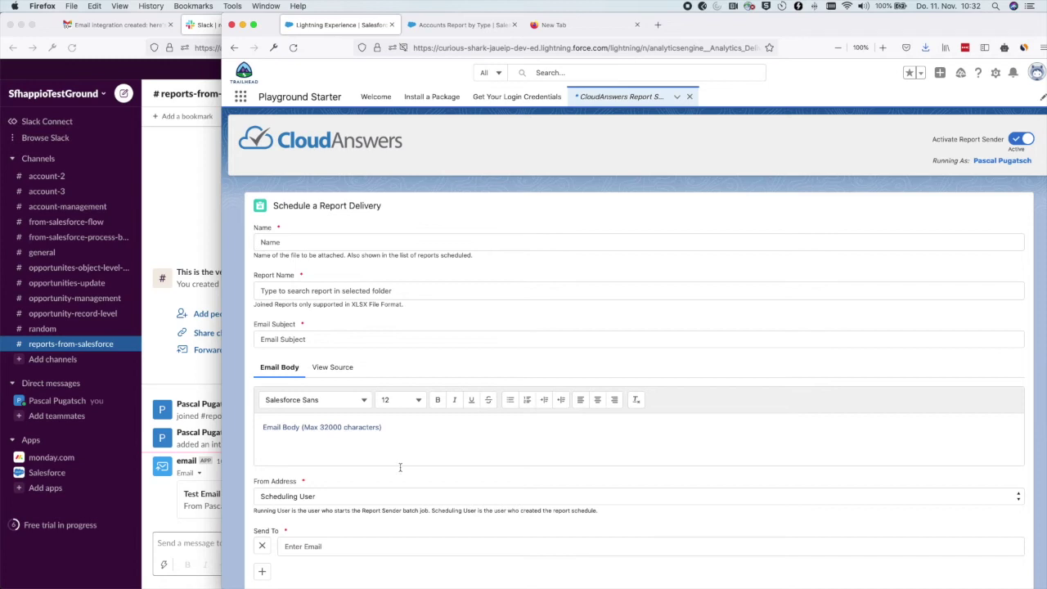
Name the schedule 'Account Report for Slack' and select the Accounts Report by Type report.
left_click(318, 244)
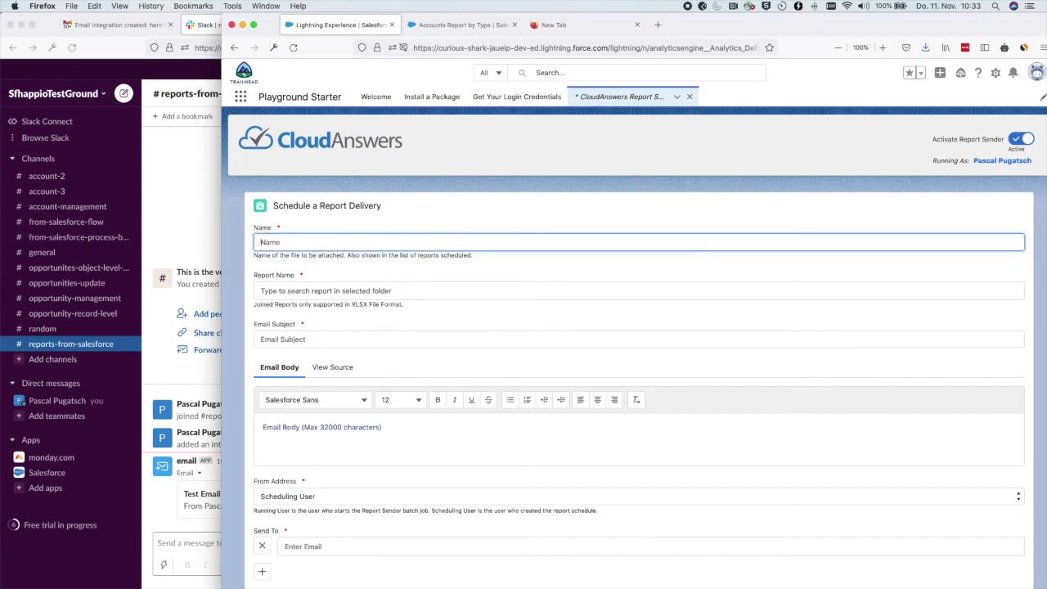
type("Account Report for Slack")
key("Tab")
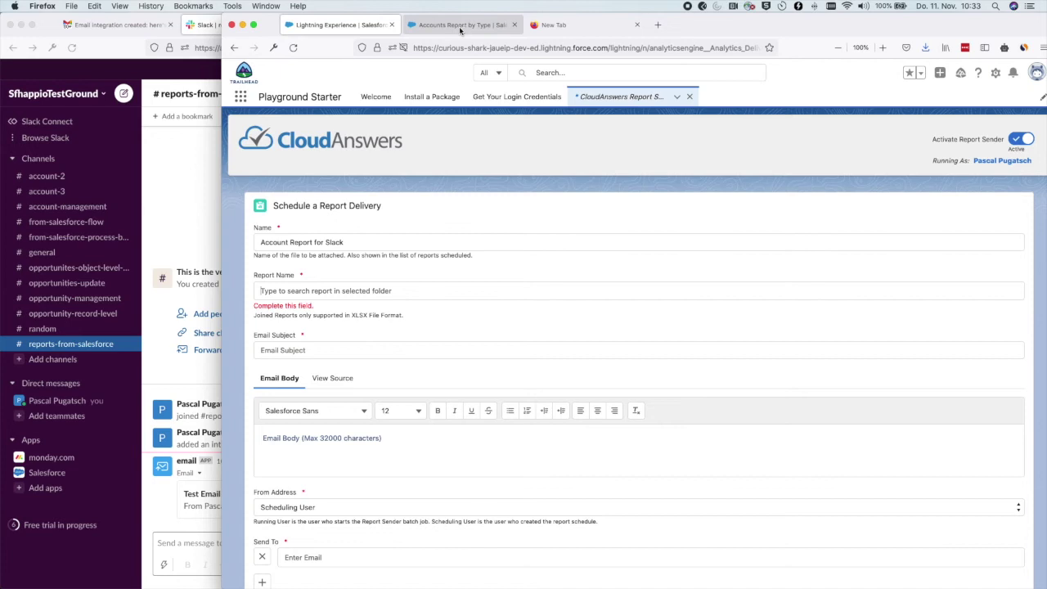
left_click(260, 291)
type("Acc")
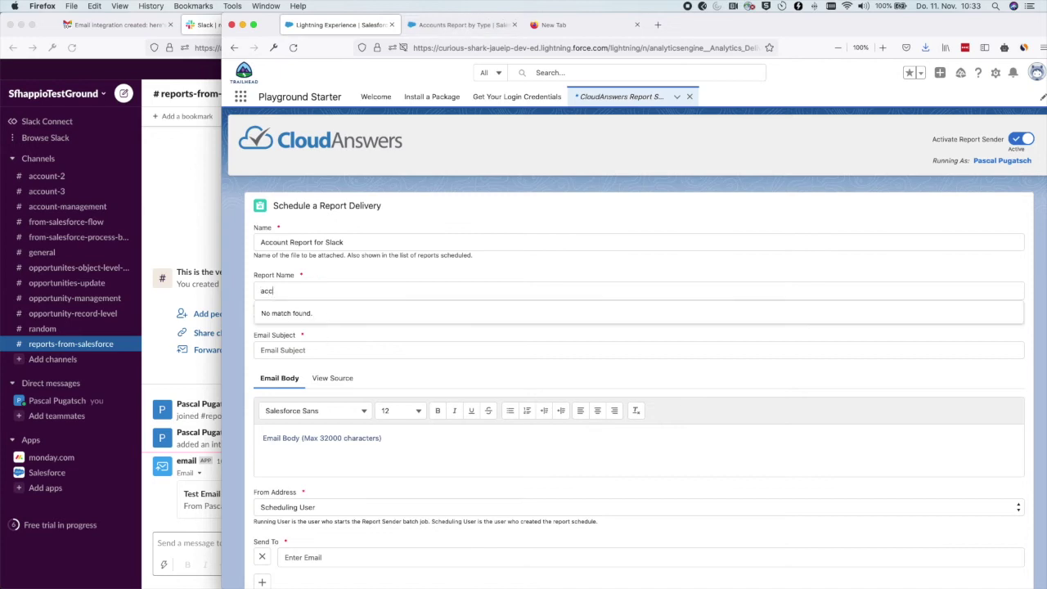
left_click(319, 311)
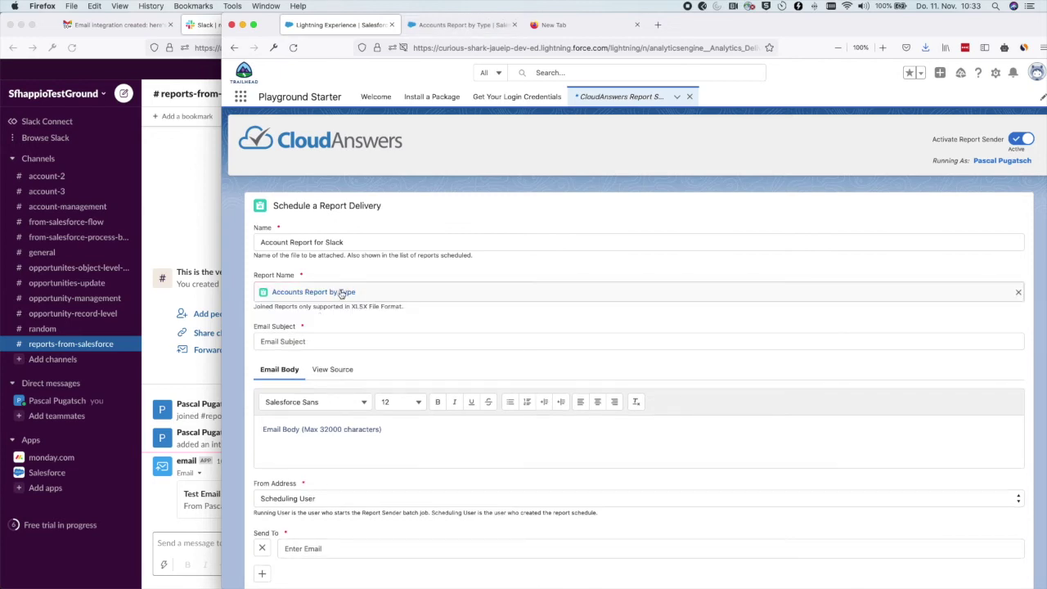
Enter email subject 'New Report arrived' and body 'Hi please check the latest data about accounts.'.
left_click(309, 342)
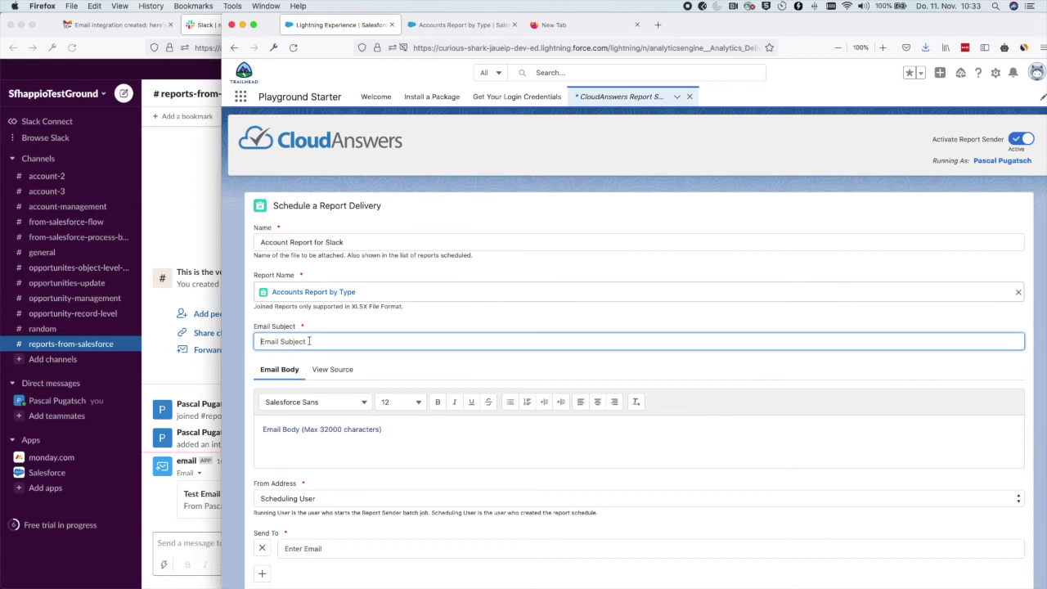
scroll(327, 336, "down", 2)
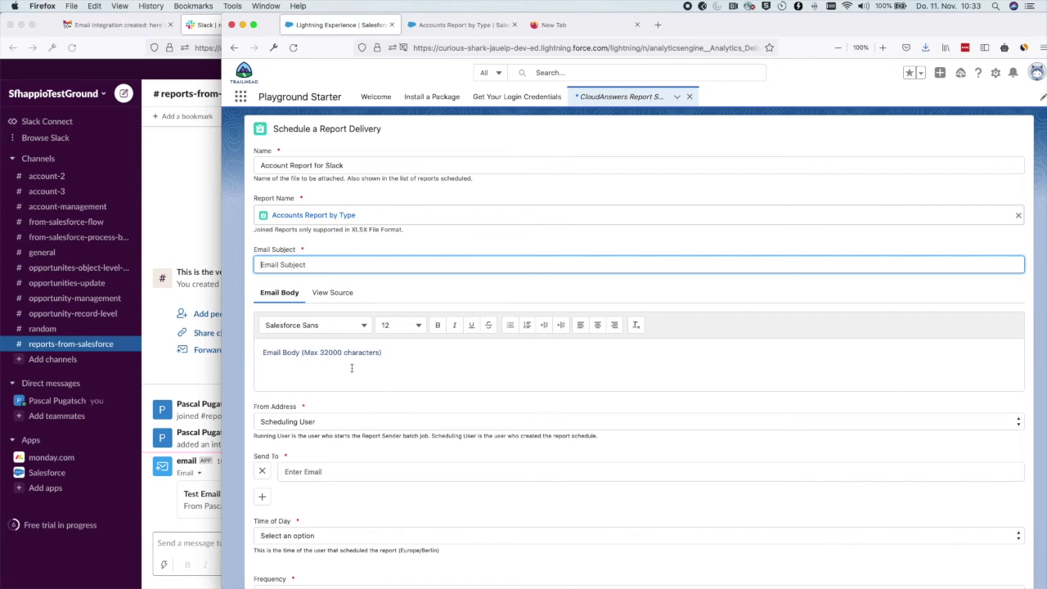
left_click(302, 260)
type("Ne")
type("w Report arrived: Accounty by Type")
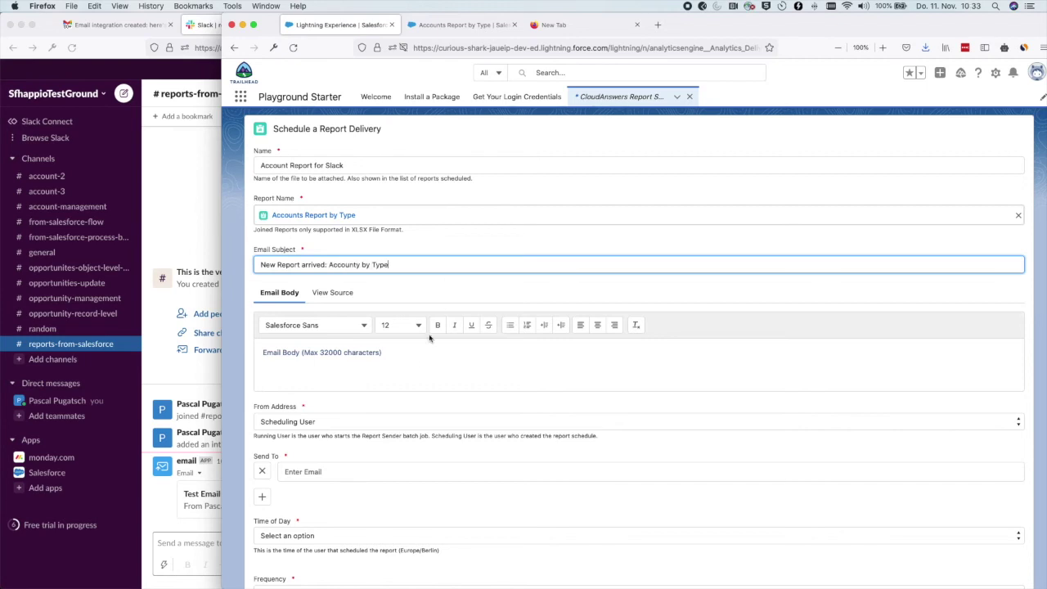
left_click(416, 364)
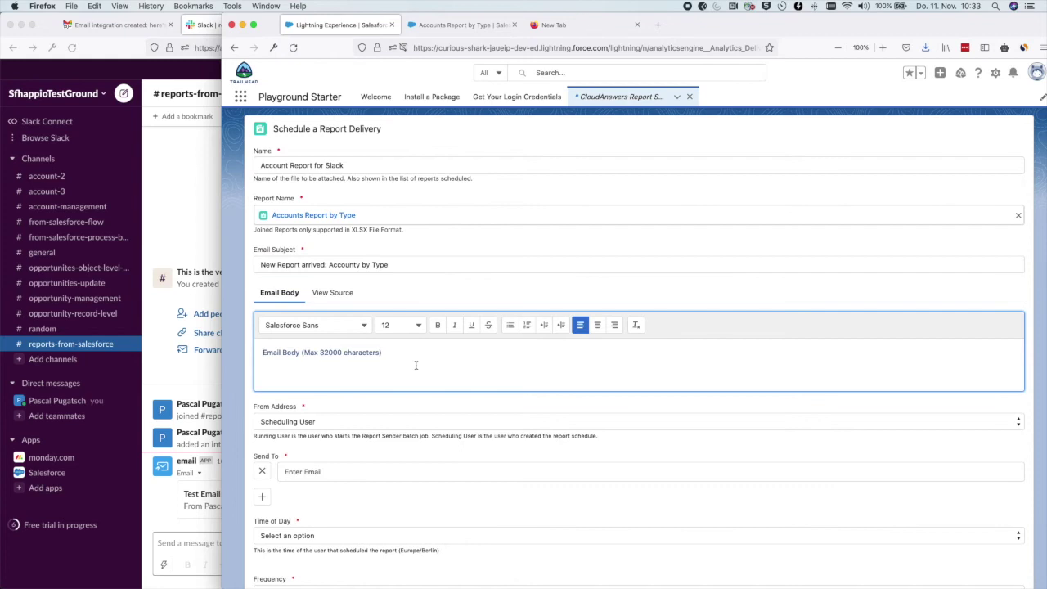
type("Hi please check the laters")
type("bout accounts.")
Keep the From Address as Scheduling User after briefly trying Running User.
scroll(290, 297, "down", 3)
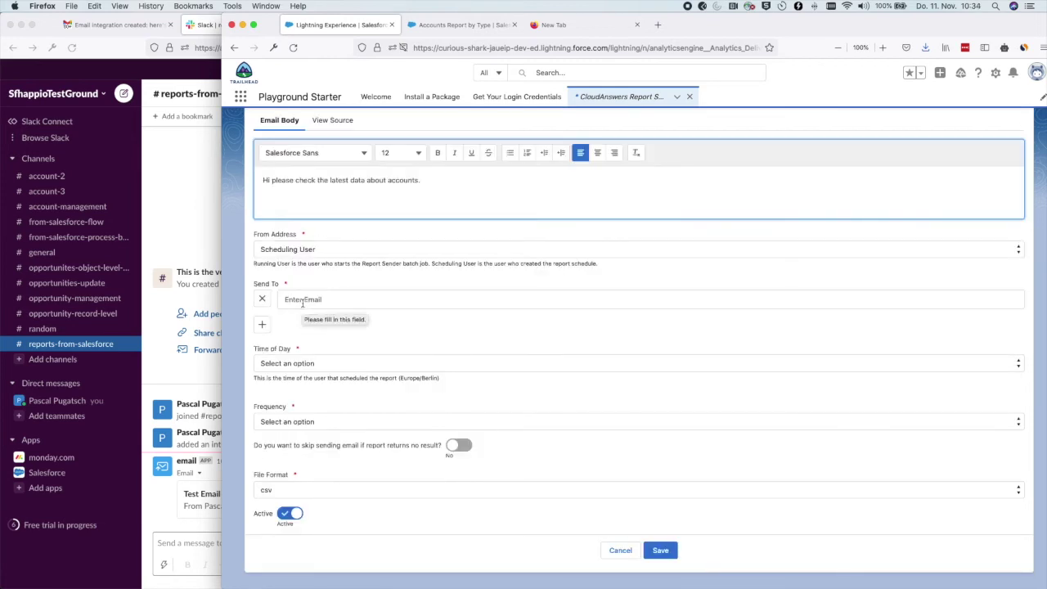
left_click(312, 249)
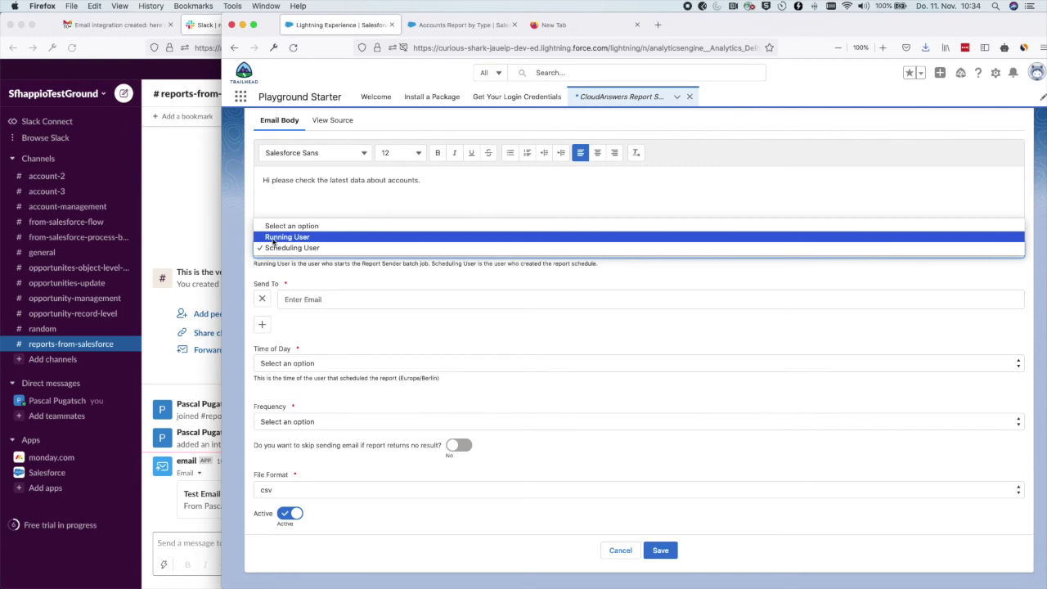
left_click(274, 238)
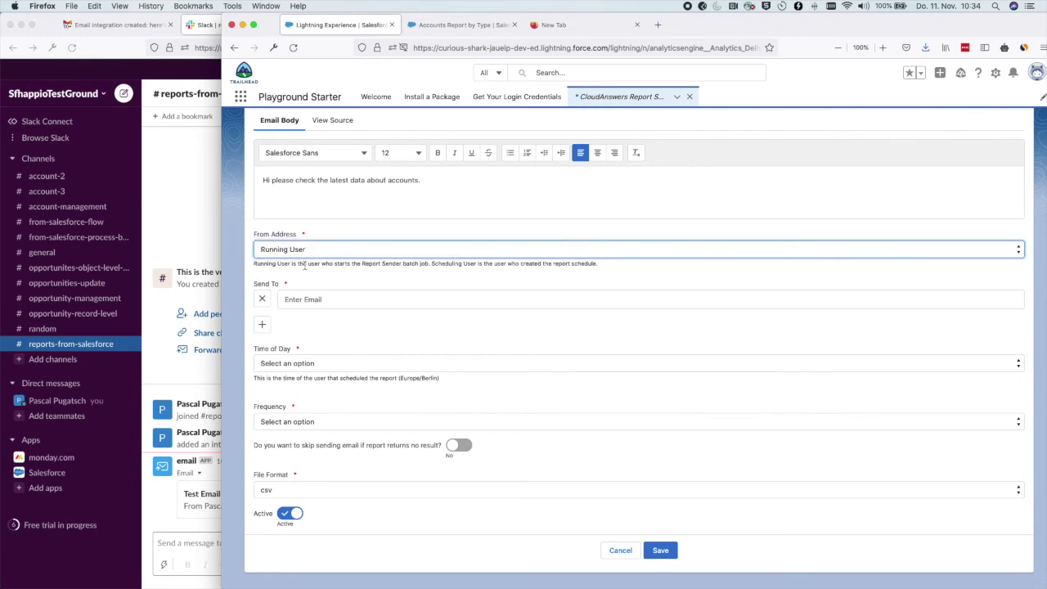
left_click(303, 264)
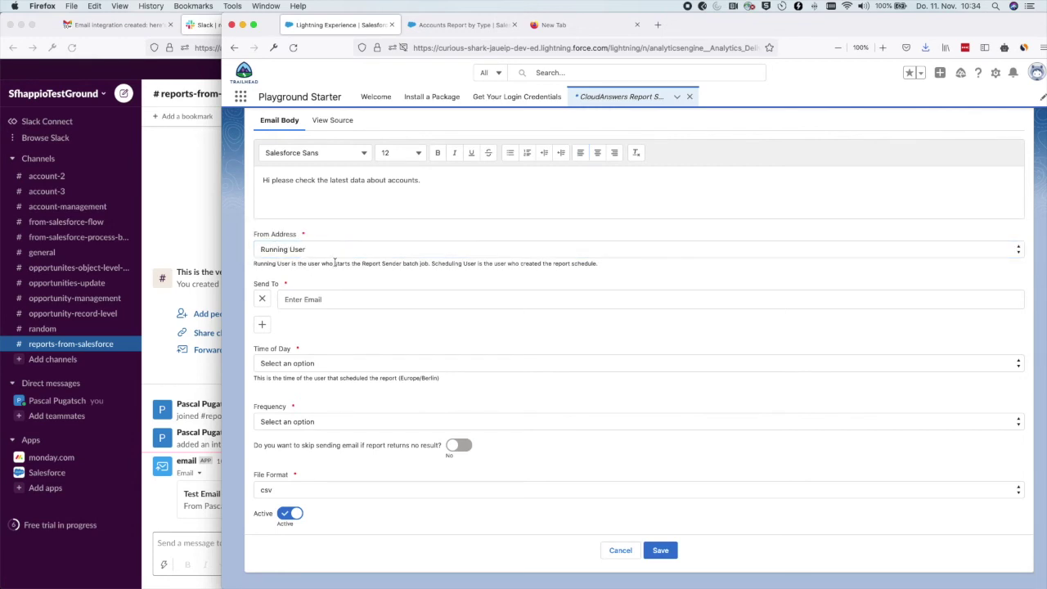
left_click_drag(433, 264, 492, 264)
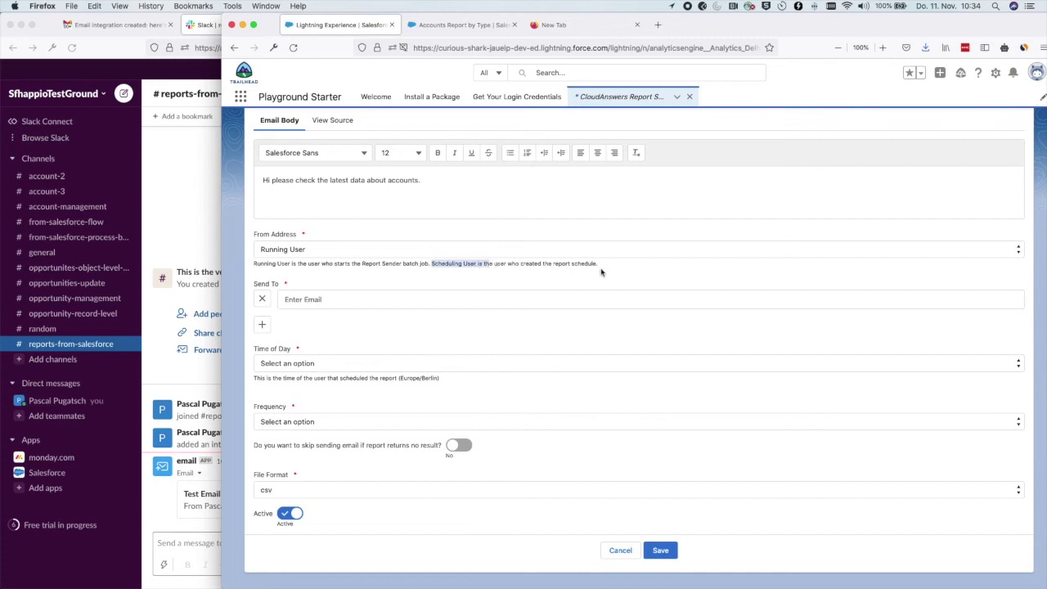
left_click(300, 250)
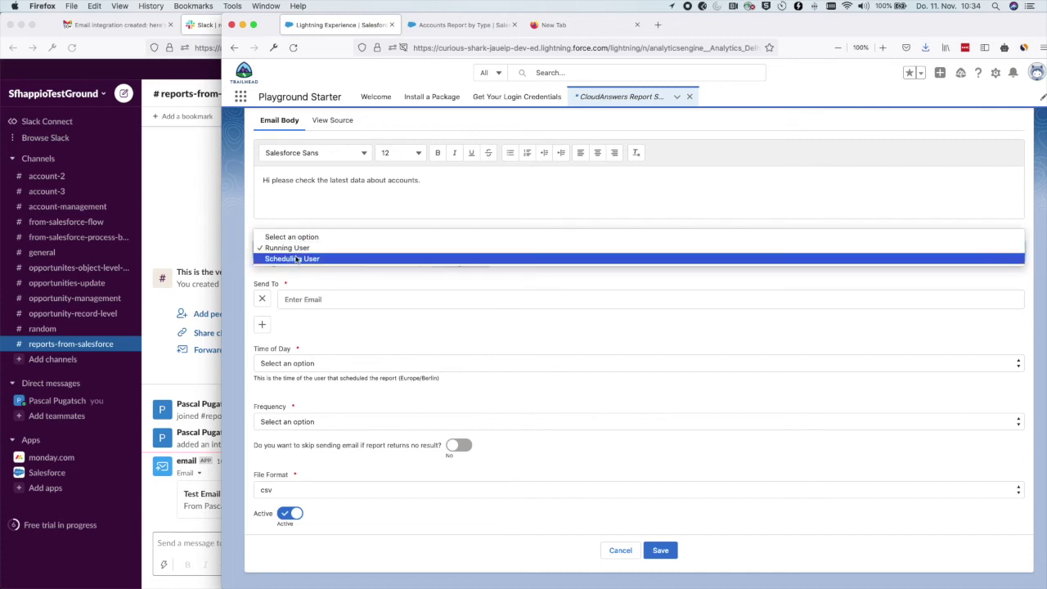
left_click(294, 258)
left_click(478, 264)
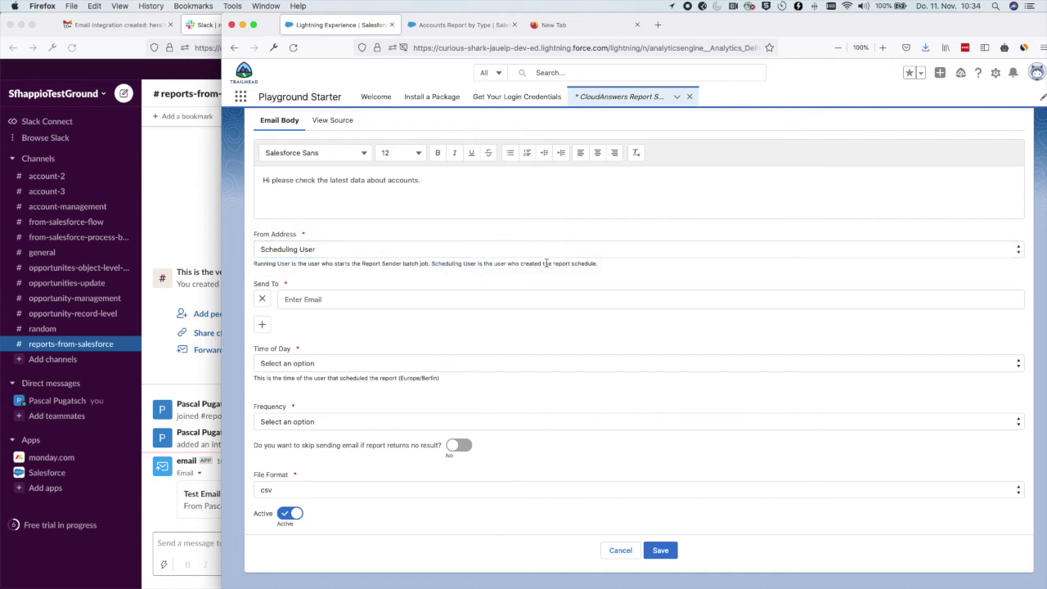
left_click_drag(545, 263, 551, 263)
left_click(309, 296)
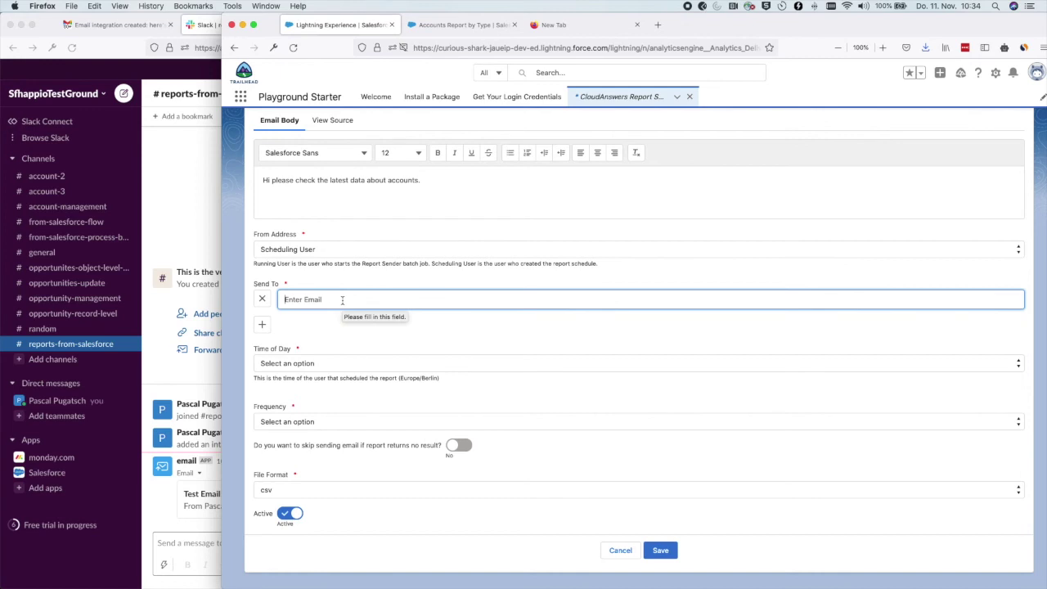
Copy the forwarding address from the Slack email integration's settings, then return to Salesforce.
left_click(163, 199)
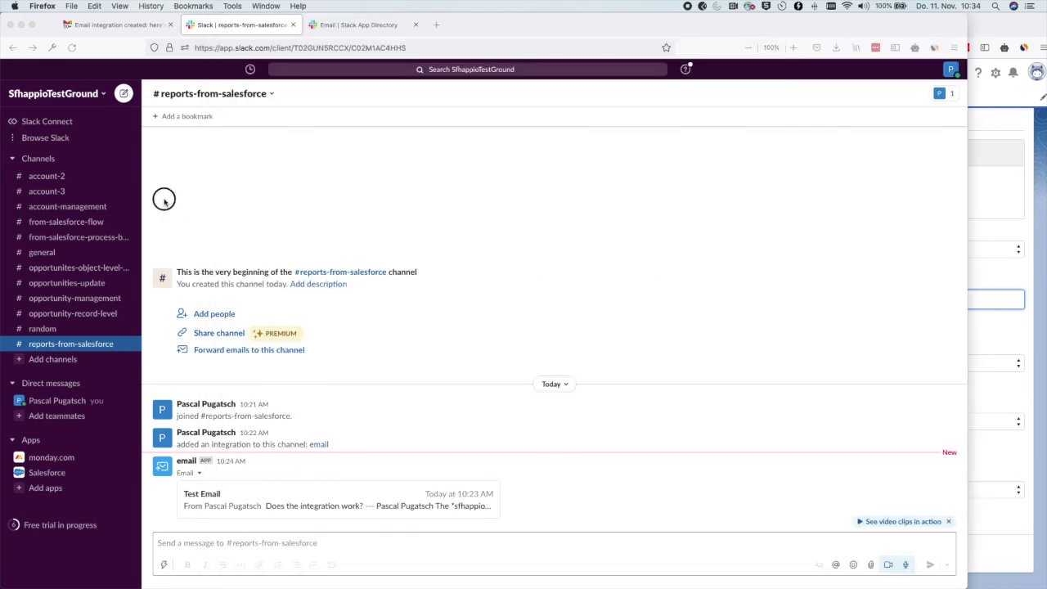
left_click(330, 23)
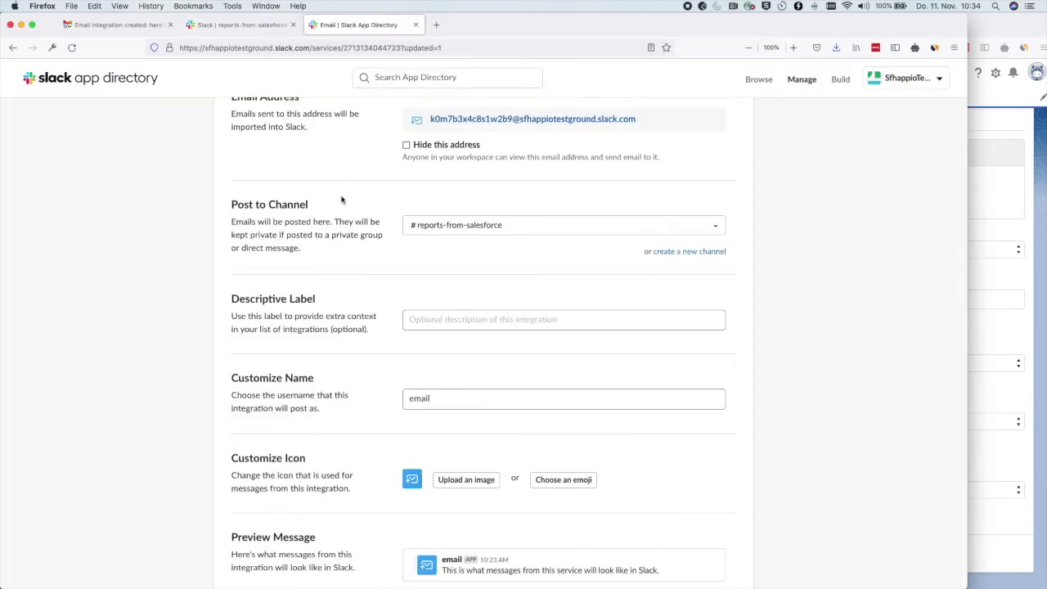
scroll(339, 199, "up", 5)
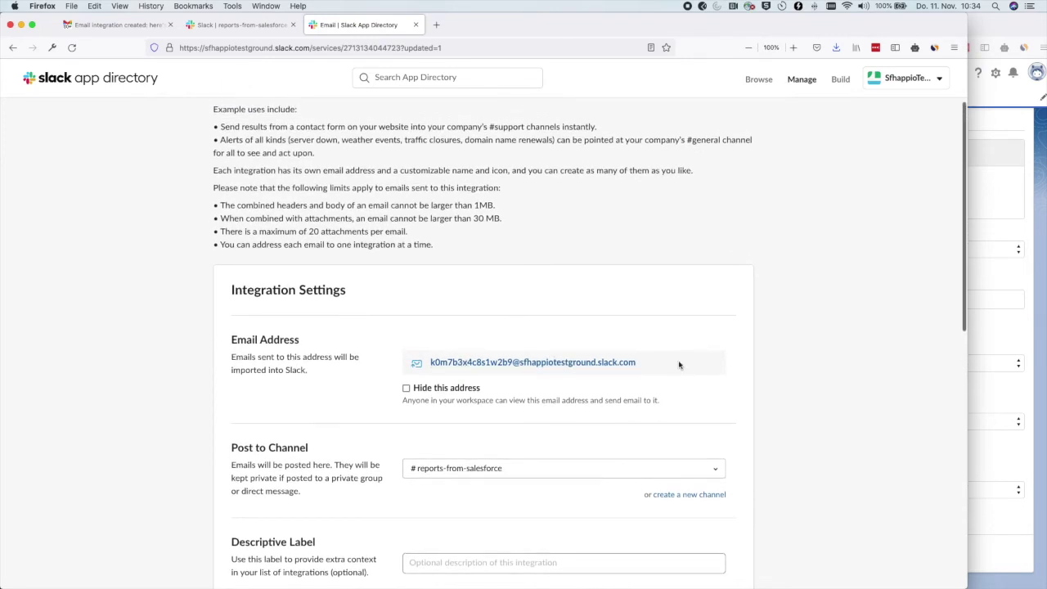
left_click(682, 362)
key("cmd+c")
left_click(428, 362)
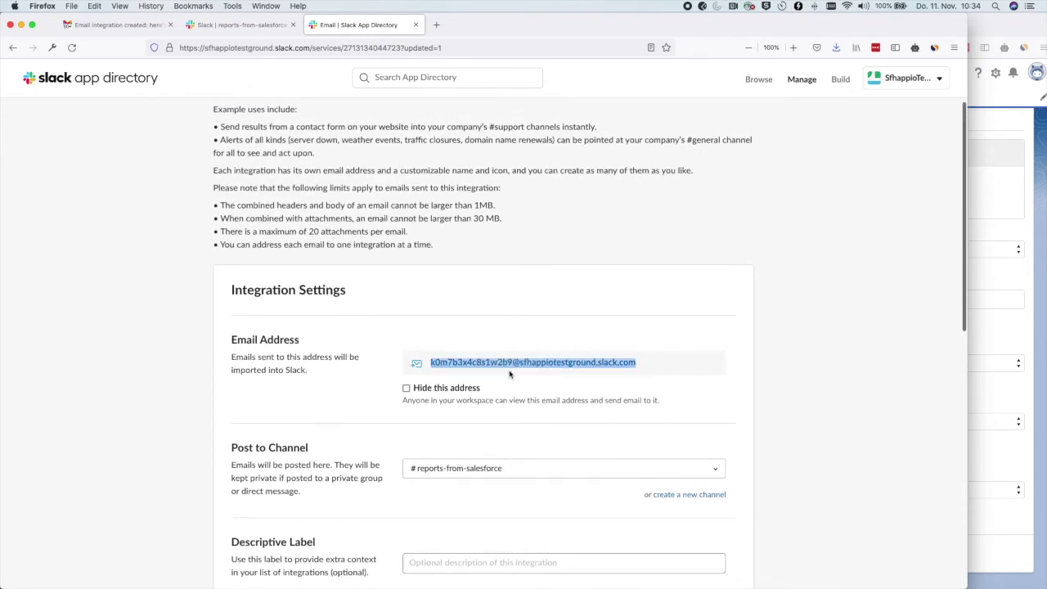
left_click(1009, 32)
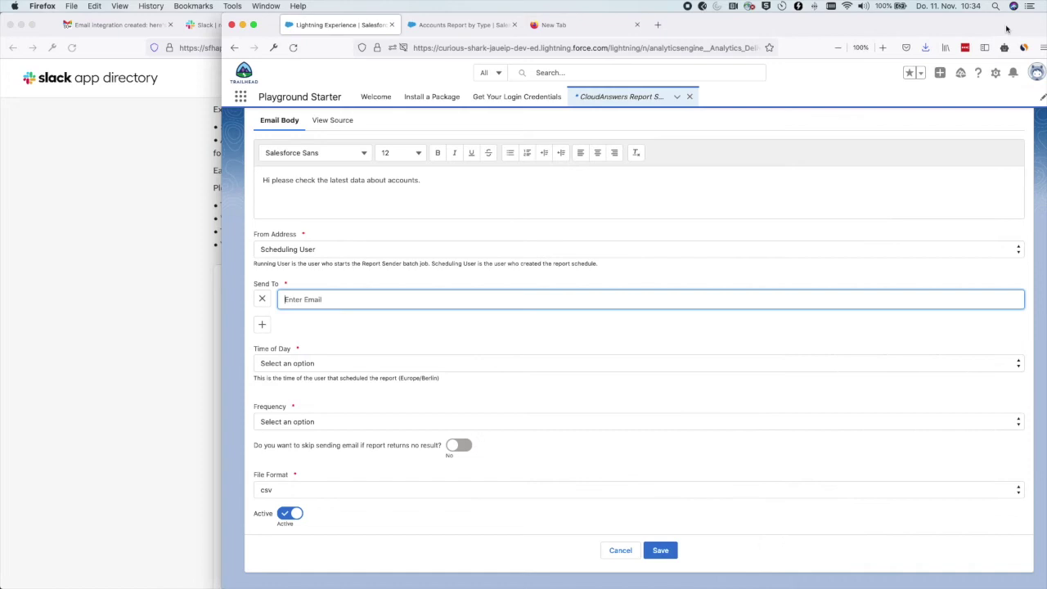
Paste the Slack address as recipient, schedule delivery Daily at 06:00 as csv, and save.
key("cmd+v")
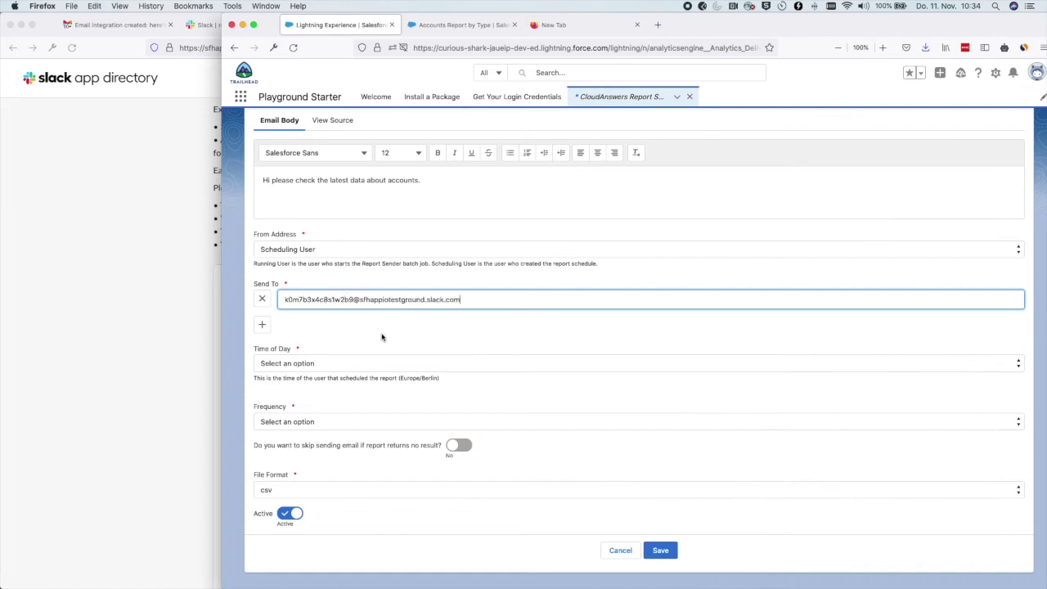
left_click(294, 366)
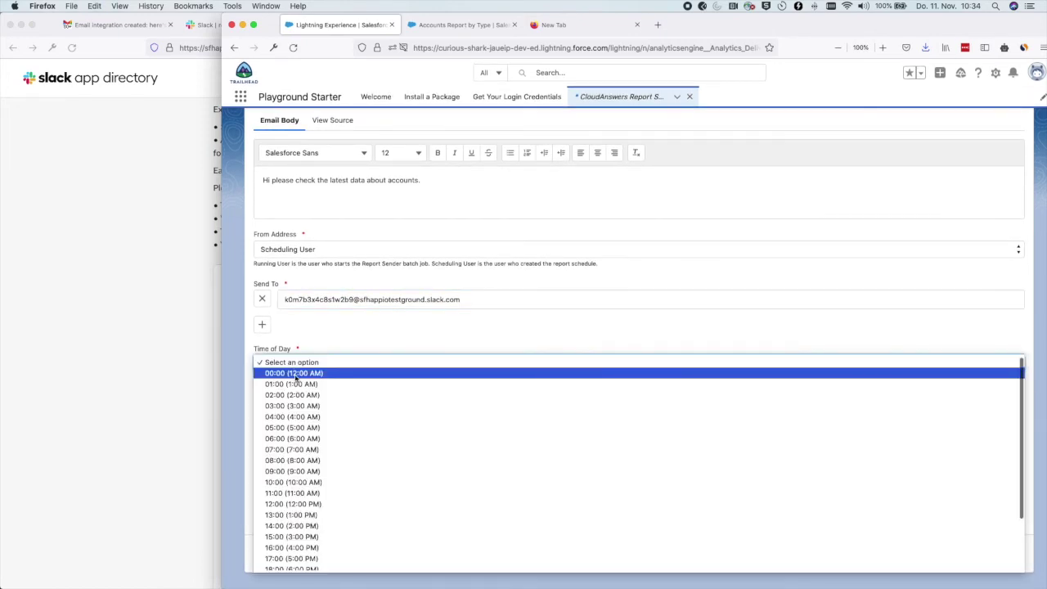
left_click(297, 440)
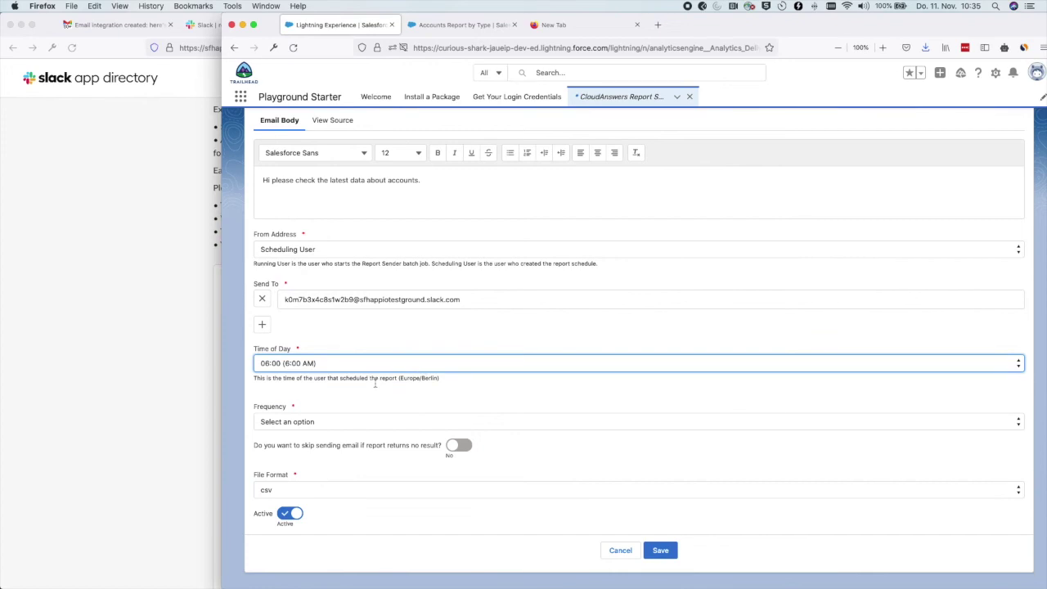
left_click(315, 421)
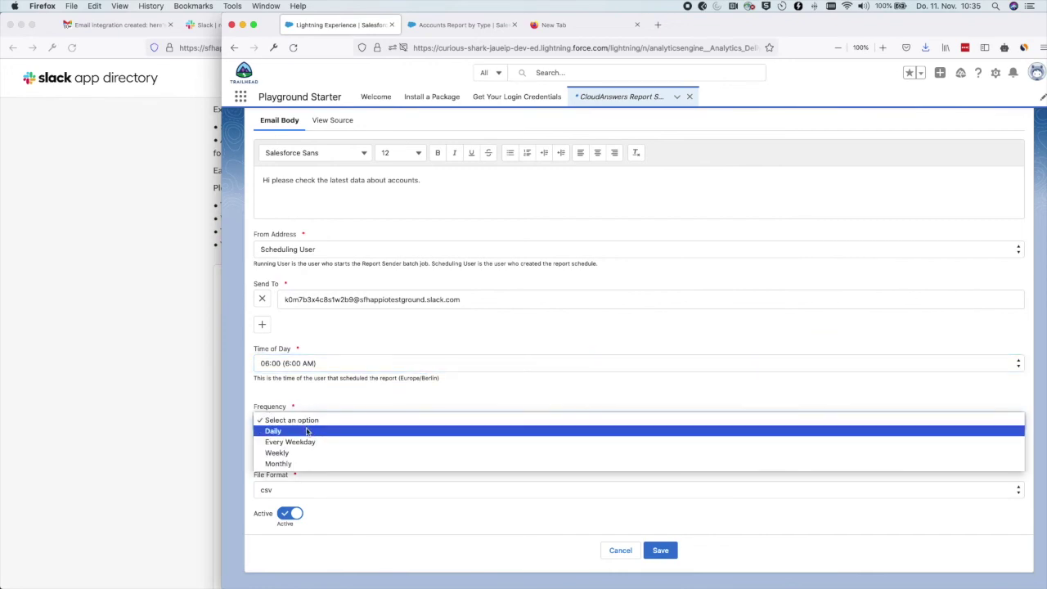
left_click(307, 431)
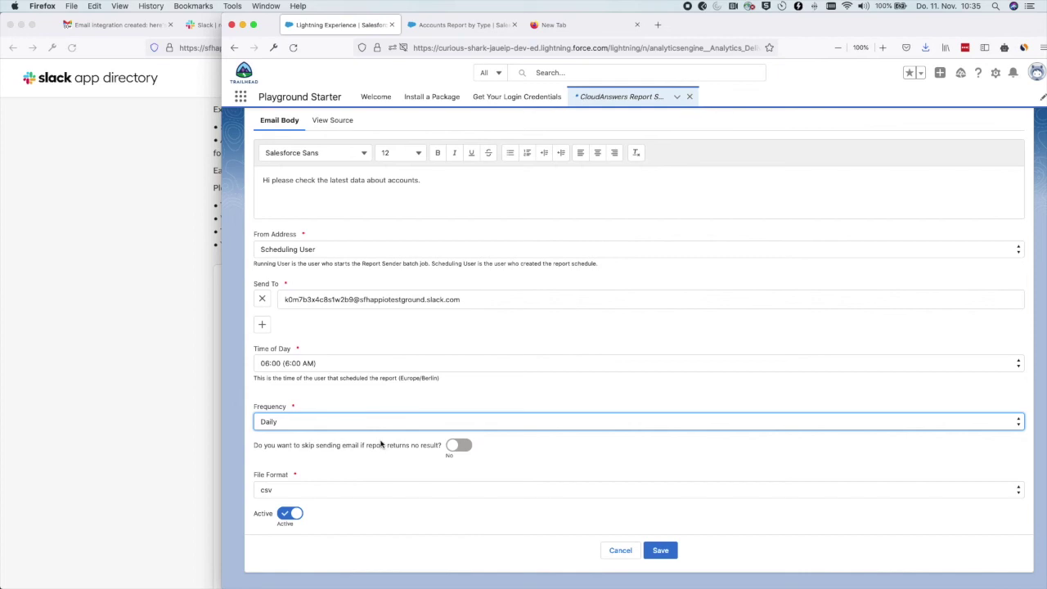
left_click(303, 490)
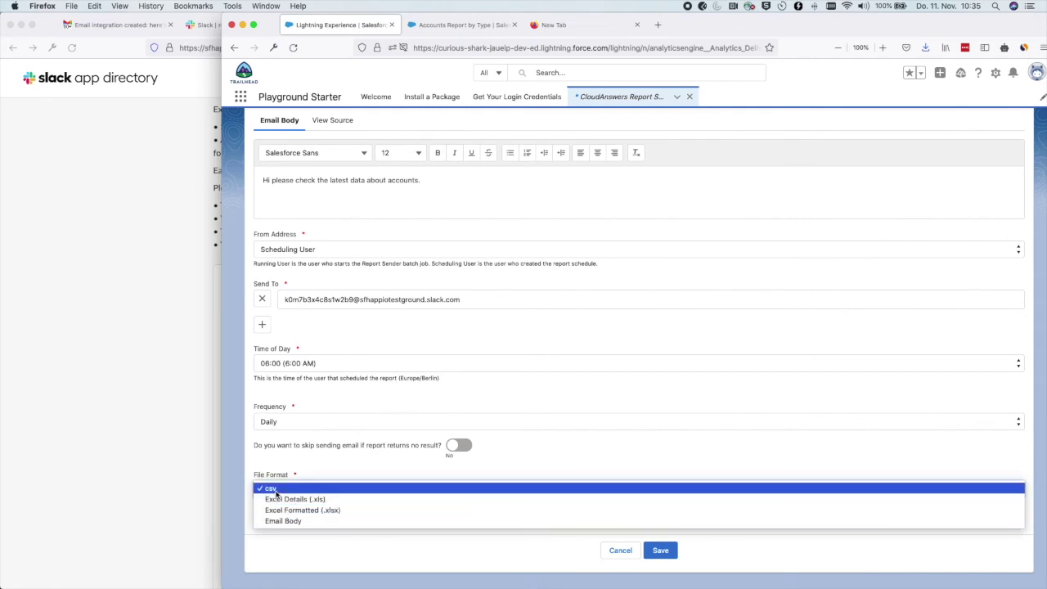
left_click(276, 490)
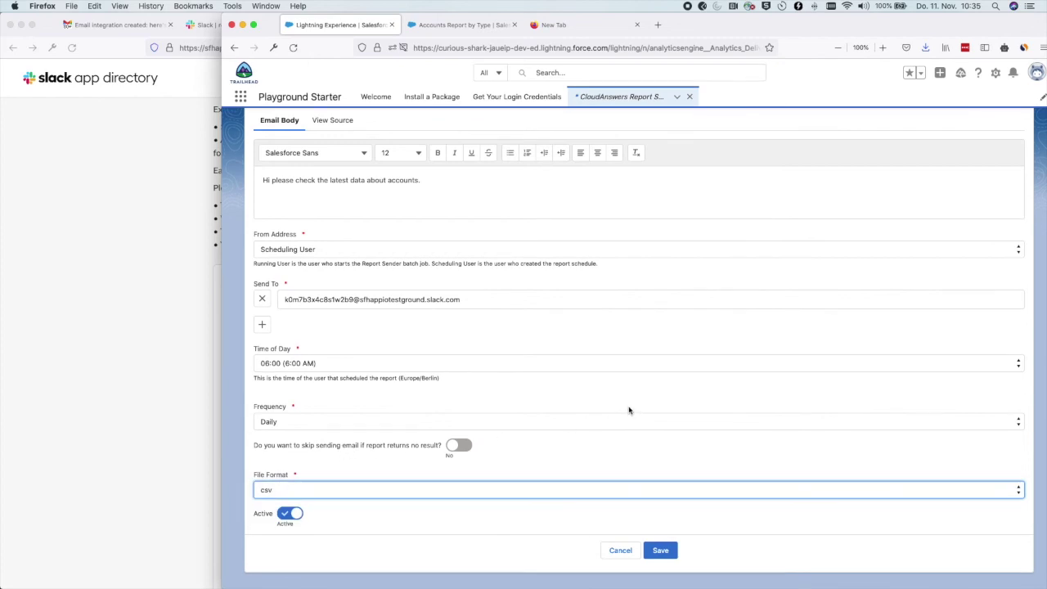
left_click(660, 550)
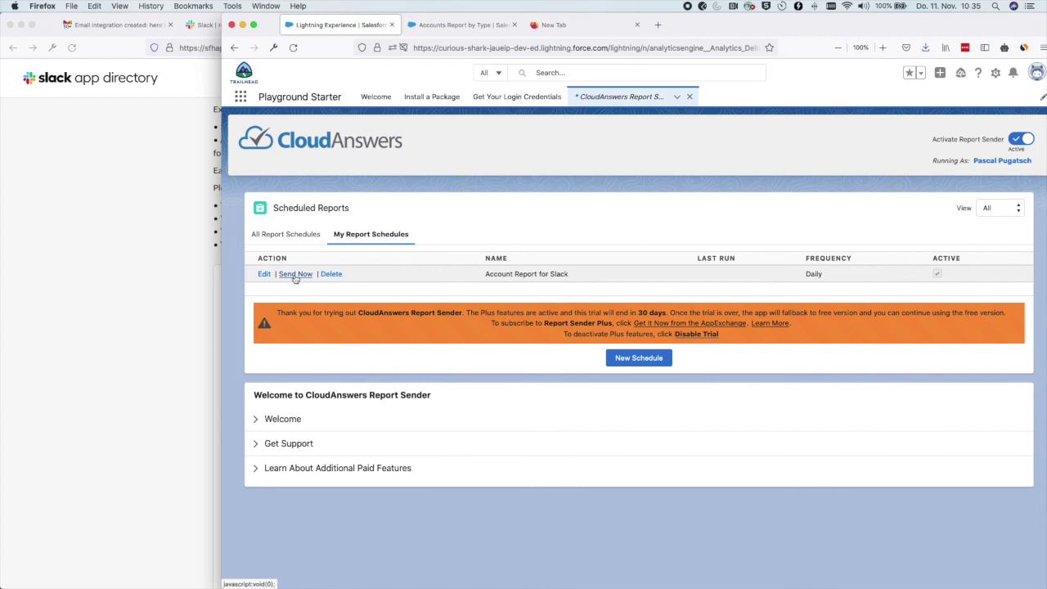
Check the #reports-from-salesforce and #account-2 Slack channels, then return to the Scheduled Reports list.
left_click(166, 251)
left_click(240, 26)
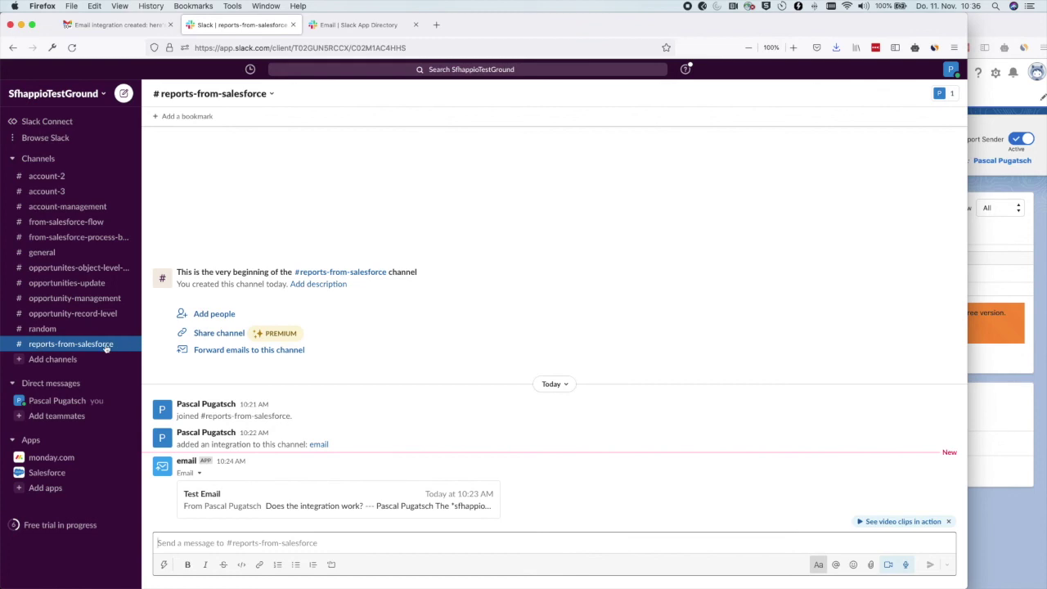
left_click(47, 176)
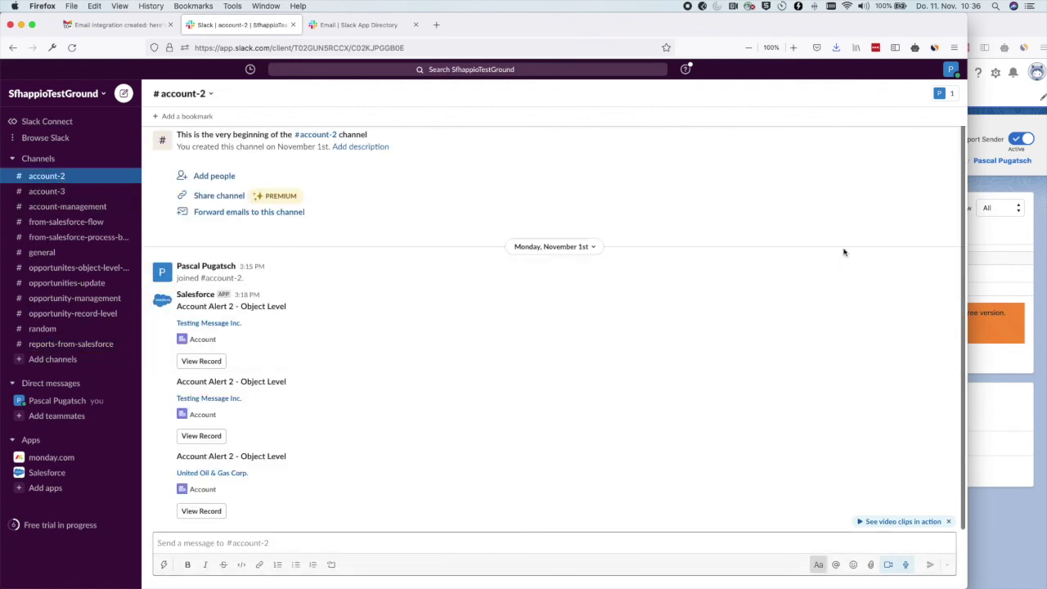
left_click(1013, 256)
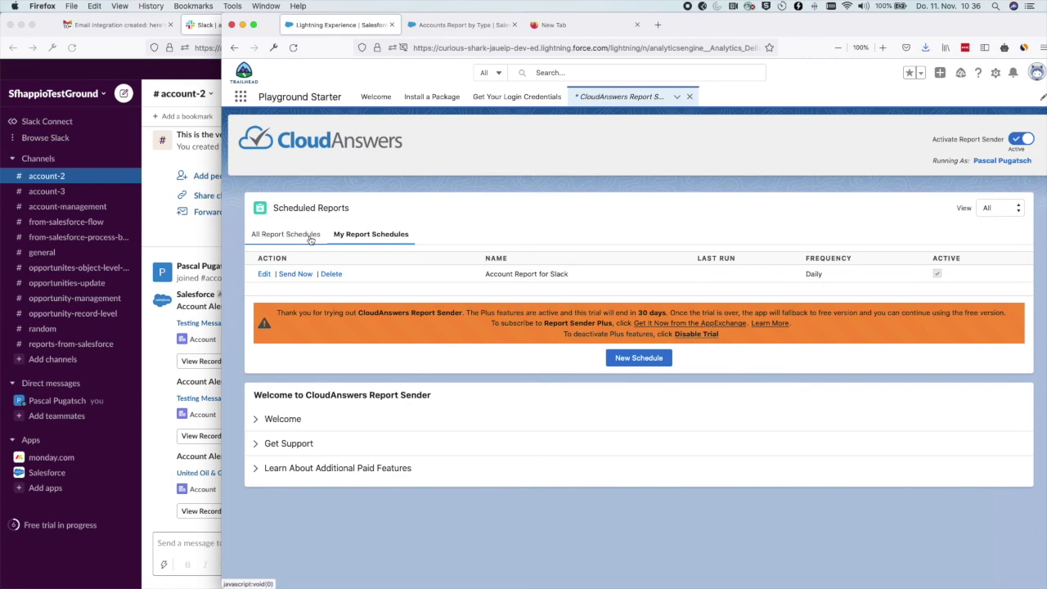
Run Send Now on Account Report for Slack and acknowledge the Job processed message.
left_click(296, 275)
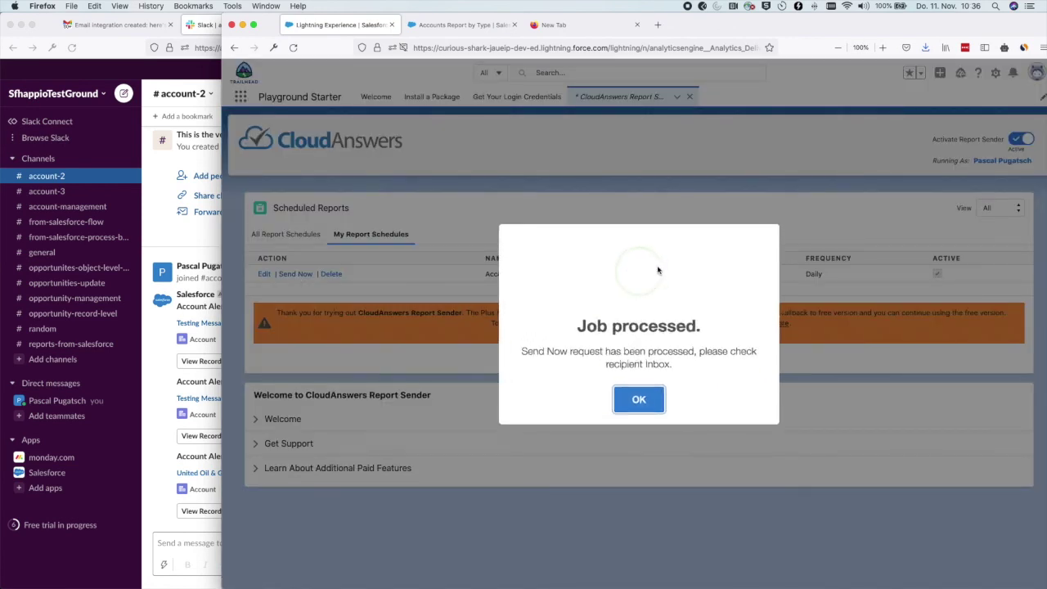
left_click(646, 399)
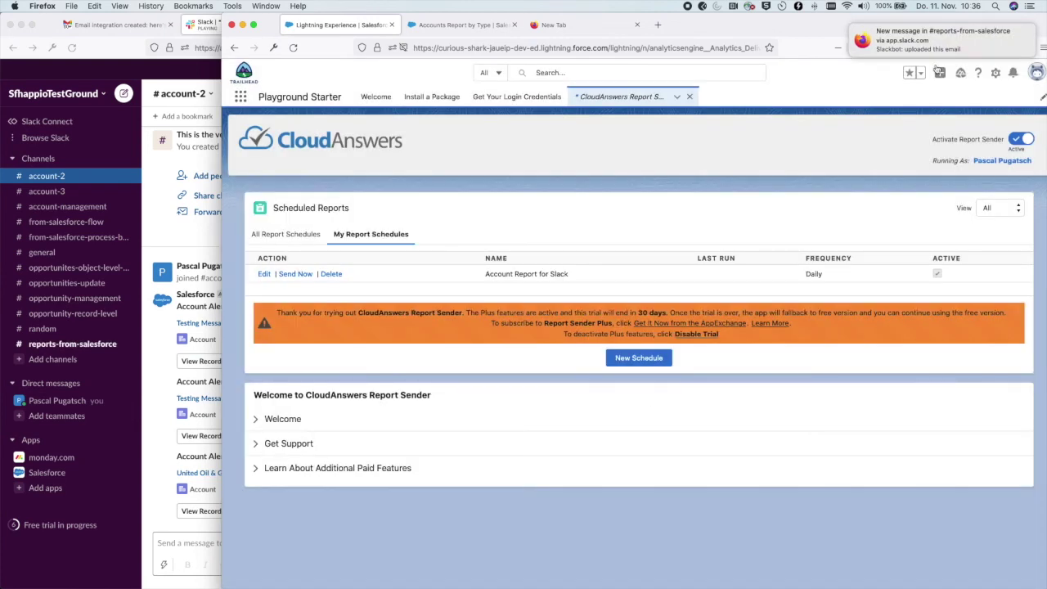
mouse_move(922, 42)
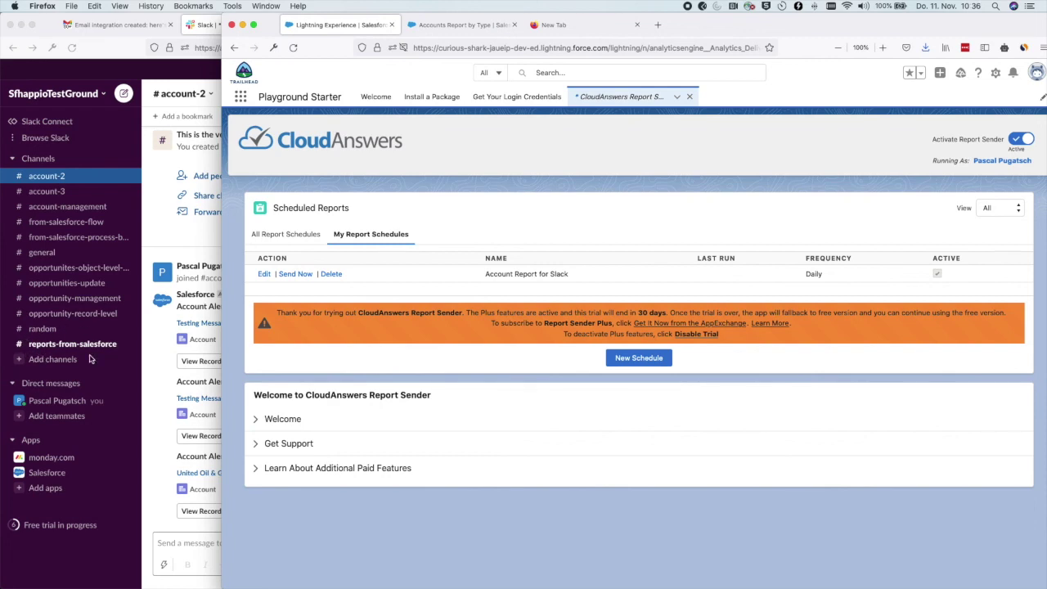
left_click(93, 346)
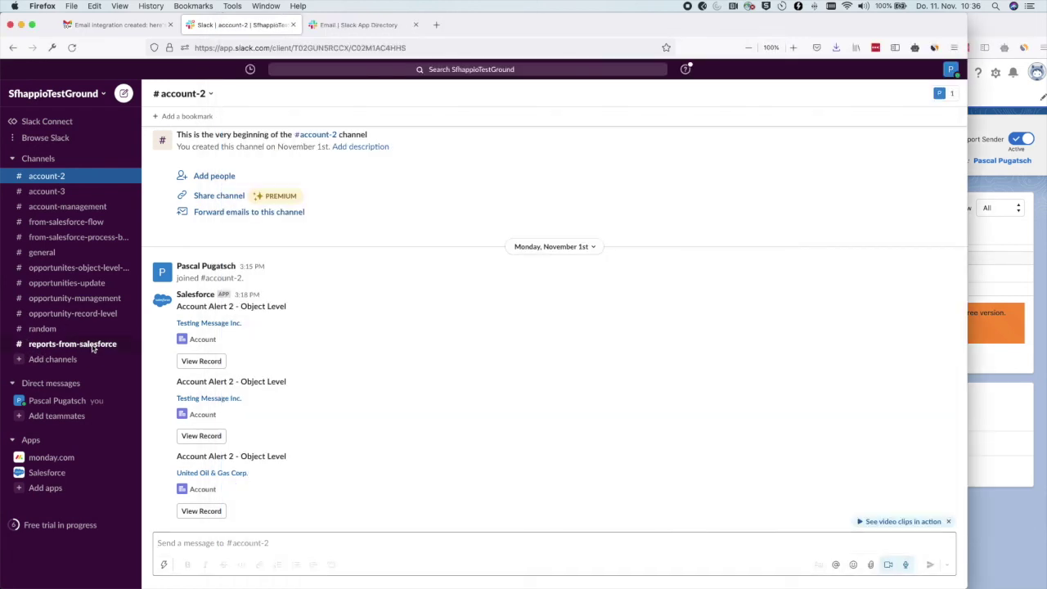
Expand the report email in #reports-from-salesforce and open Account Report for Slack.csv in Numbers.
left_click(93, 346)
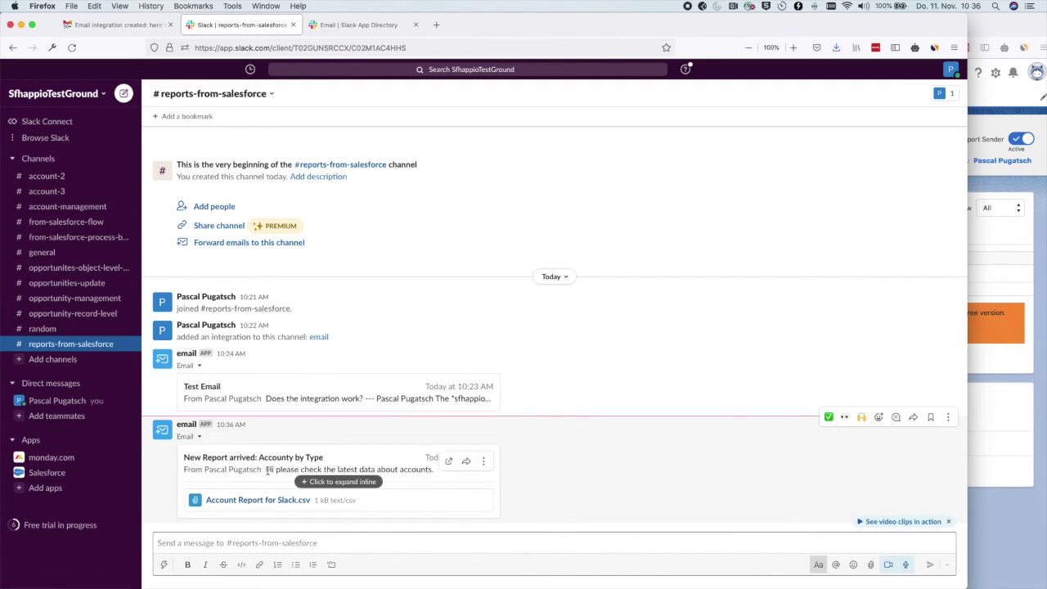
left_click_drag(266, 470, 434, 467)
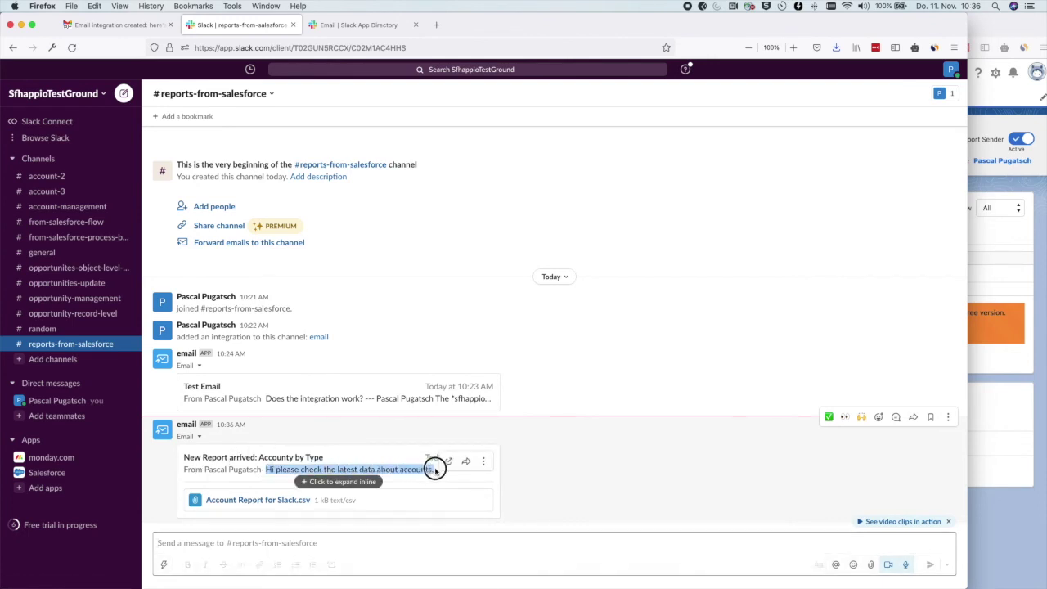
left_click(360, 468)
scroll(369, 398, "down", 2)
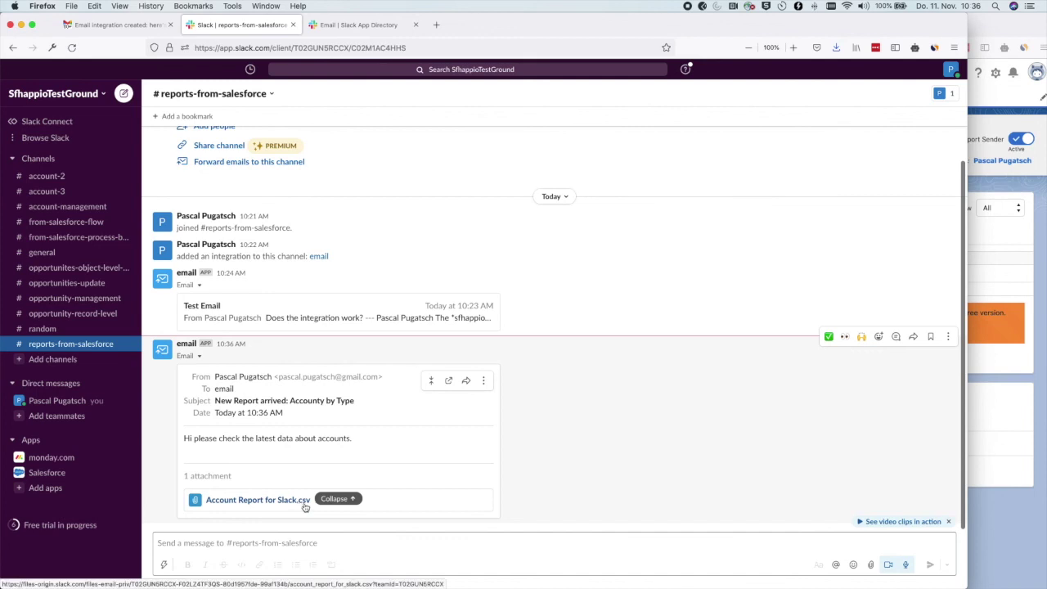
left_click(254, 501)
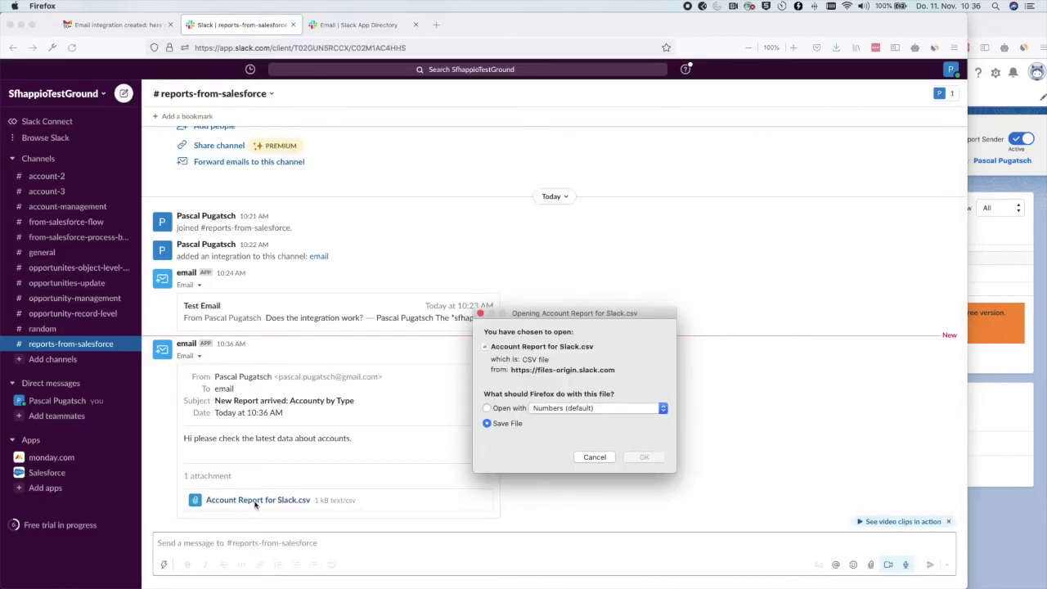
left_click(488, 408)
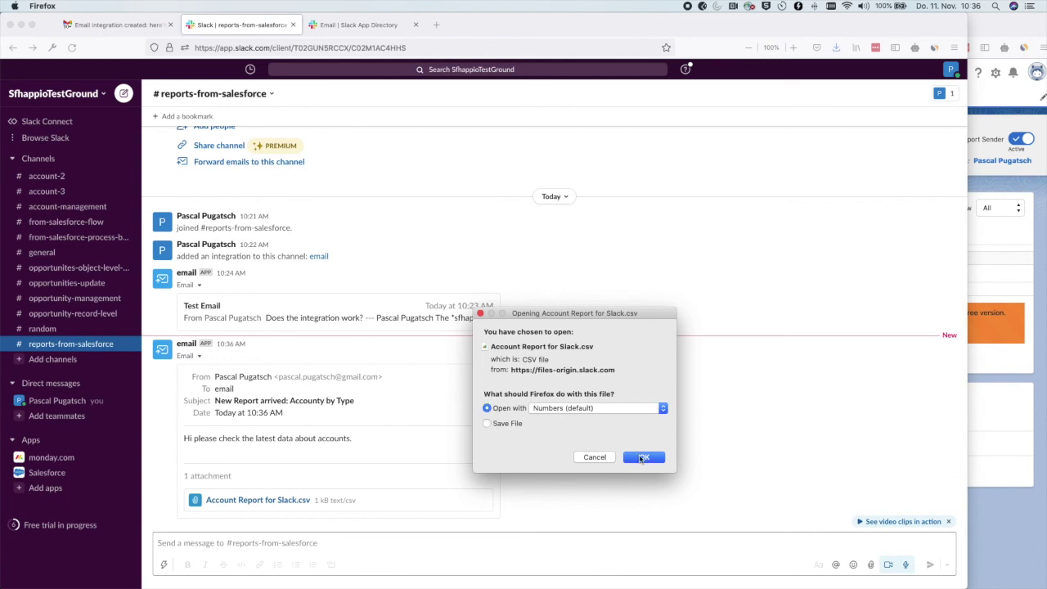
left_click(642, 458)
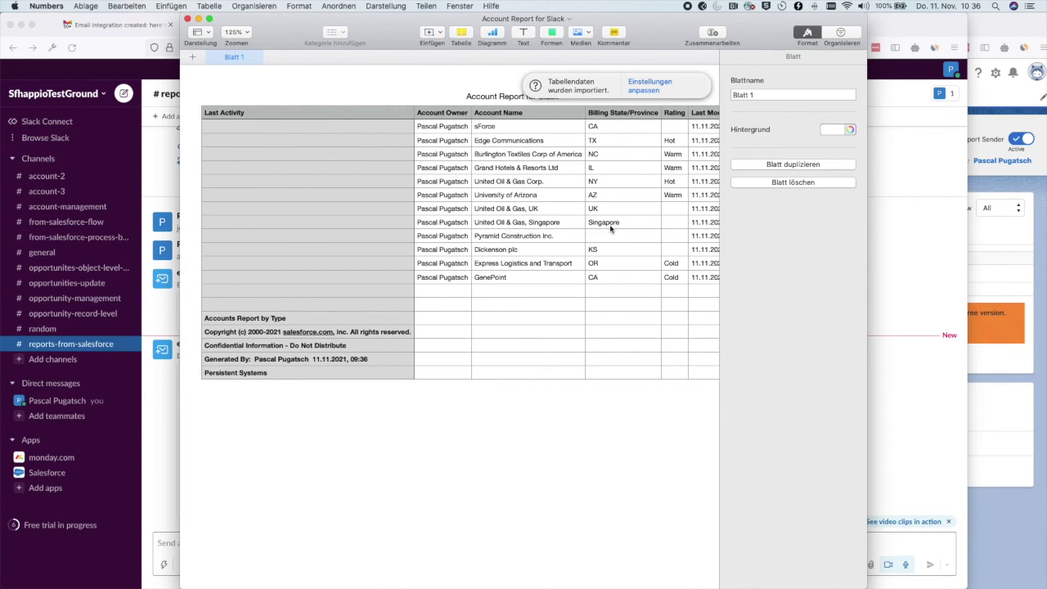
scroll(610, 229, "right", 8)
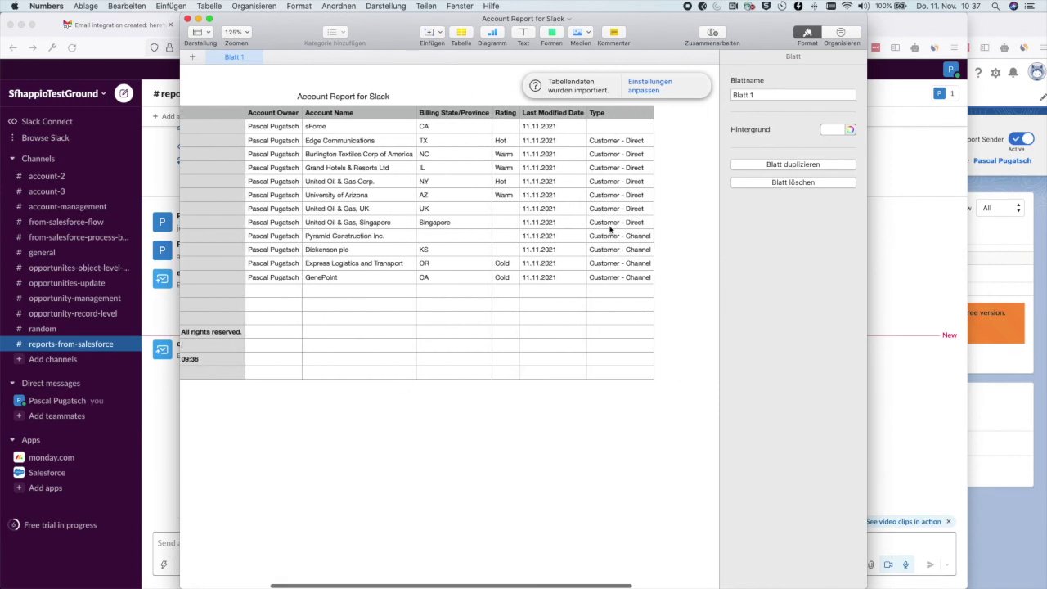
scroll(610, 230, "right", 2)
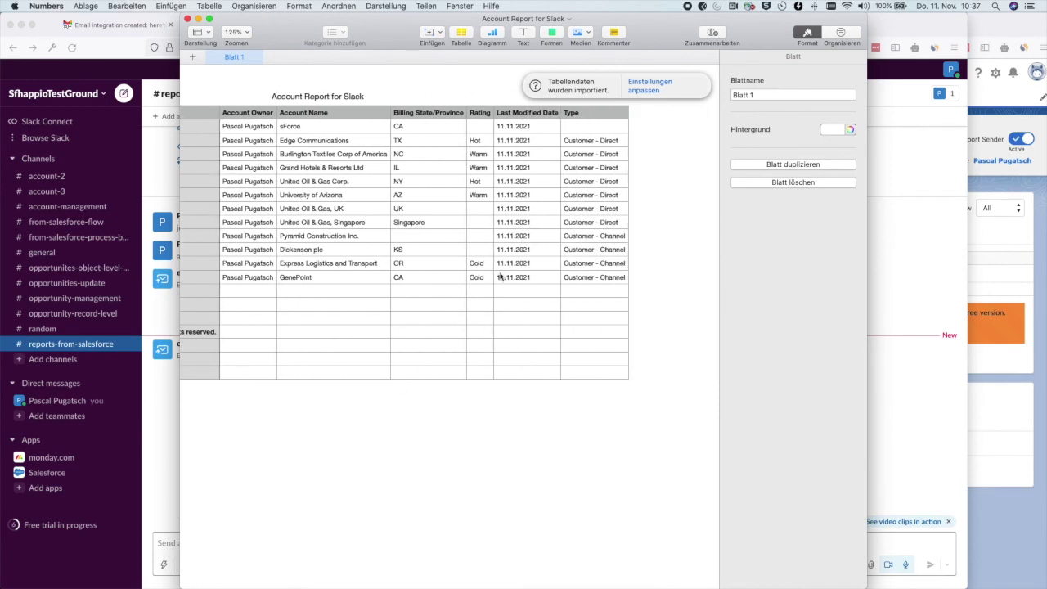